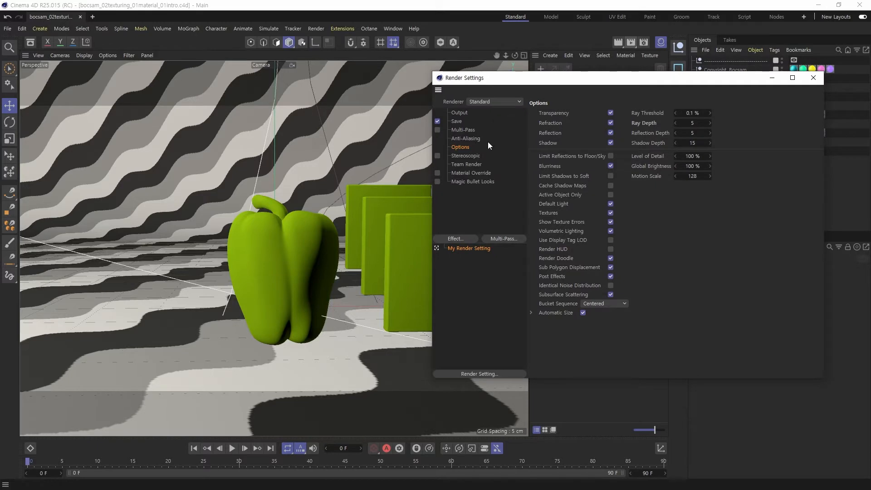
pyautogui.click(458, 121)
pyautogui.click(460, 129)
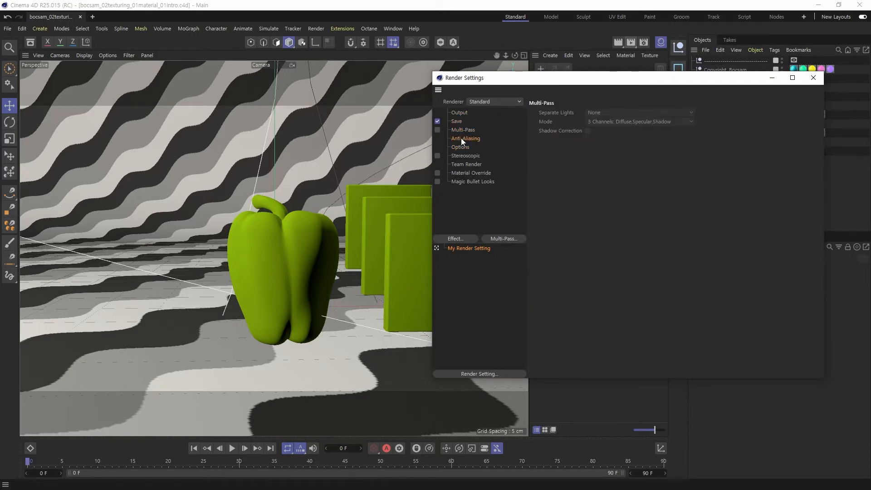
pyautogui.click(461, 139)
pyautogui.click(461, 147)
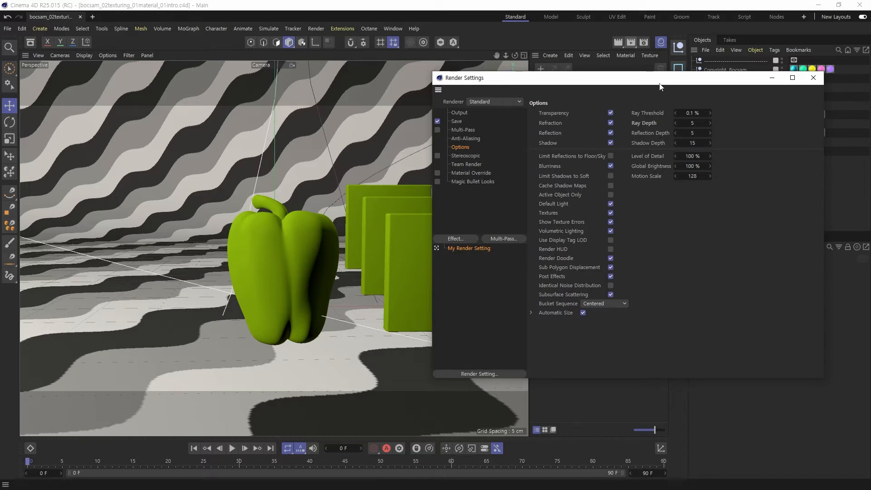
# Set the Ray Depth in the render options to 15 and close the render settings.
pyautogui.moveTo(660, 86); pyautogui.dragTo(661, 115)
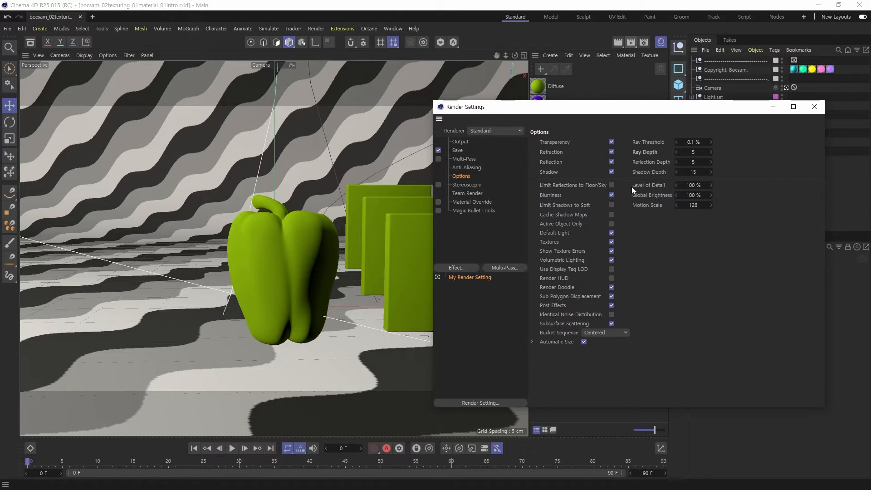
pyautogui.click(693, 152)
pyautogui.write('15')
pyautogui.press('Return')
pyautogui.moveTo(691, 111); pyautogui.dragTo(698, 111)
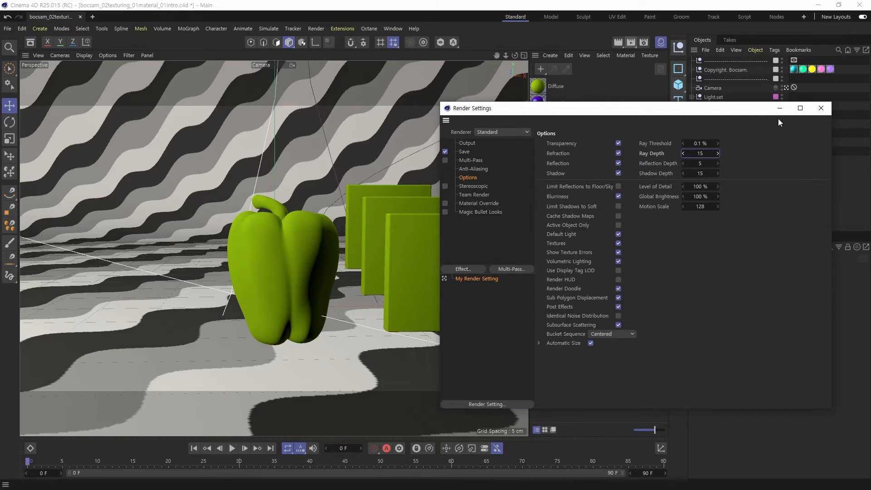
pyautogui.click(820, 108)
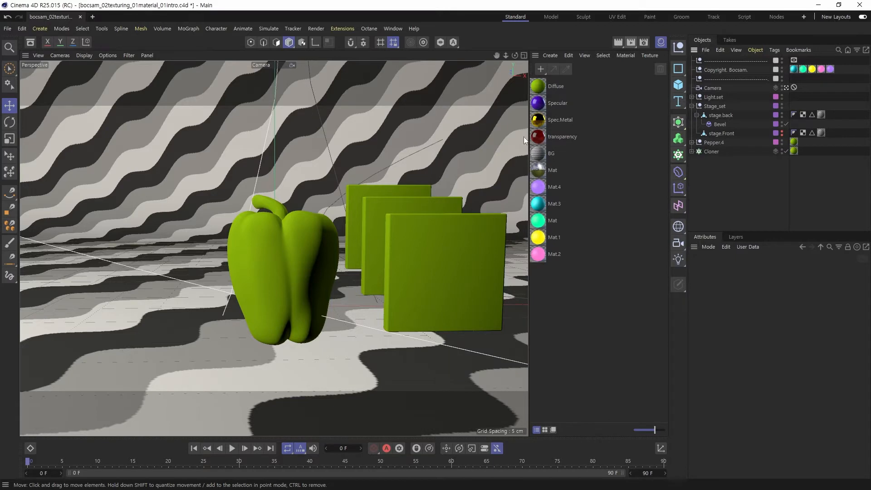
# Replace the materials on Pepper.4 and Cloner with the transparency material and open the Picture Viewer.
pyautogui.moveTo(538, 136); pyautogui.dragTo(794, 152)
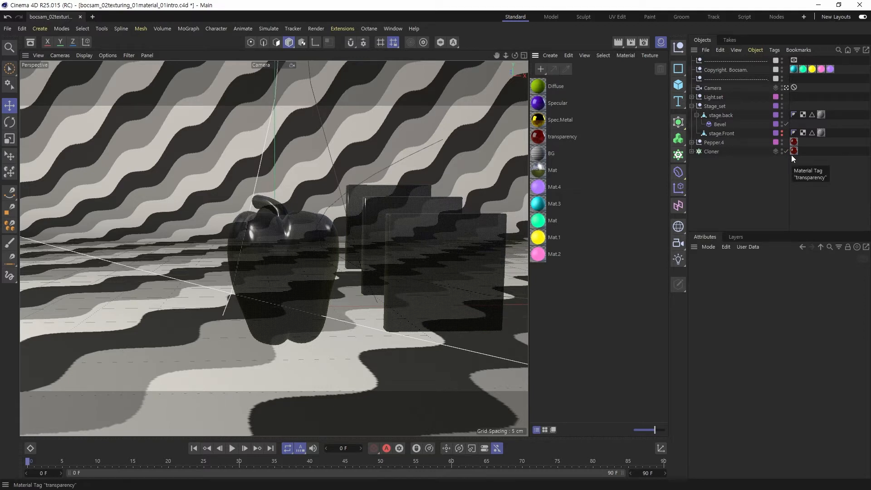
pyautogui.press('shift')
pyautogui.hotkey('shift', 'F6')
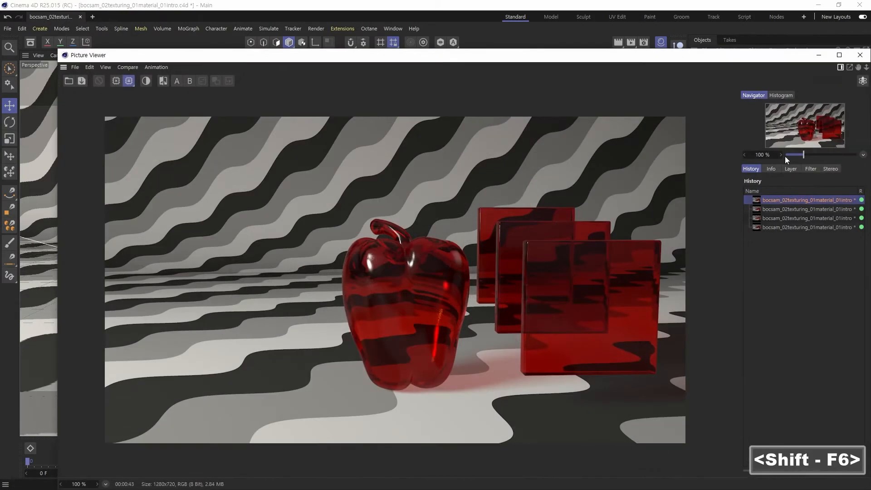
pyautogui.moveTo(748, 60); pyautogui.dragTo(699, 31)
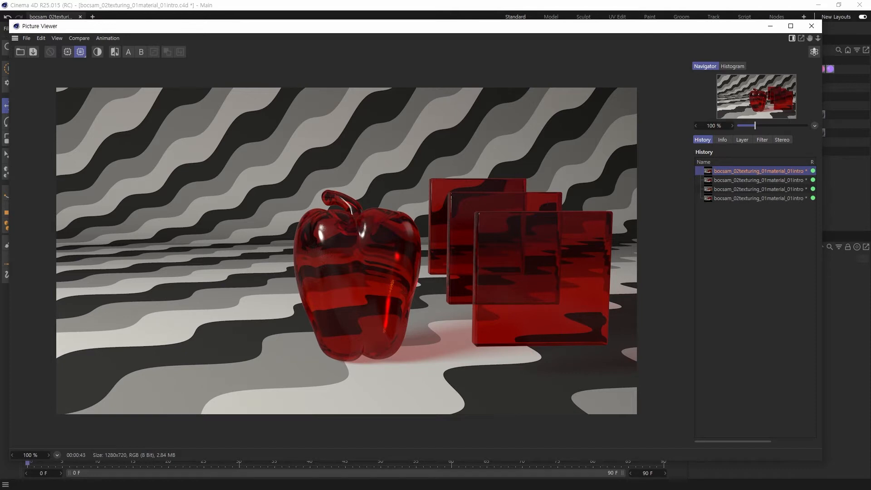
pyautogui.moveTo(489, 116); pyautogui.dragTo(486, 134)
pyautogui.moveTo(497, 118)
pyautogui.mouseDown()
pyautogui.moveTo(511, 136)
pyautogui.moveTo(494, 138)
pyautogui.moveTo(513, 116)
pyautogui.mouseUp()
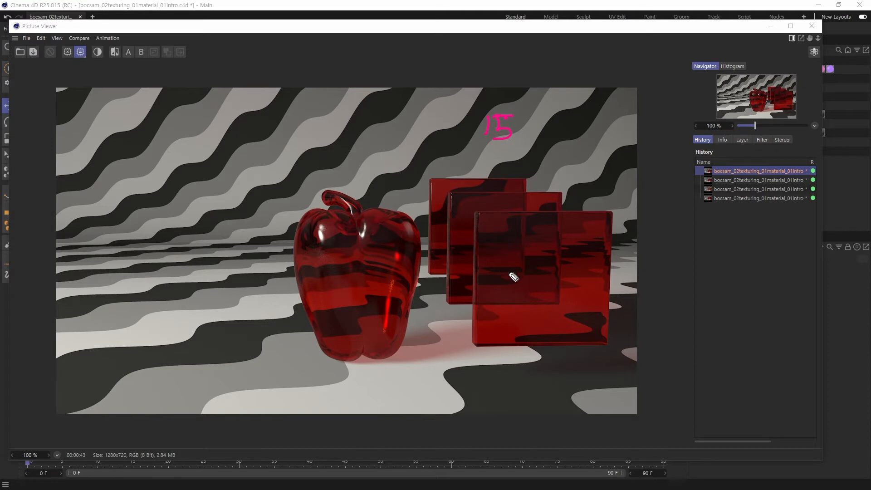
pyautogui.moveTo(505, 265)
pyautogui.mouseDown()
pyautogui.moveTo(507, 277)
pyautogui.moveTo(484, 282)
pyautogui.moveTo(496, 284)
pyautogui.moveTo(462, 279)
pyautogui.moveTo(463, 288)
pyautogui.mouseUp()
pyautogui.moveTo(454, 242); pyautogui.dragTo(459, 254)
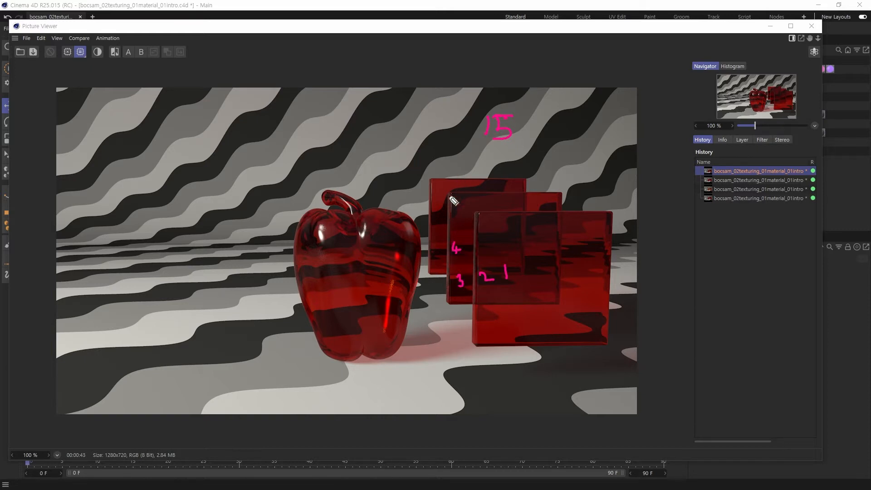
pyautogui.moveTo(440, 201)
pyautogui.mouseDown()
pyautogui.moveTo(441, 212)
pyautogui.moveTo(435, 191)
pyautogui.mouseUp()
pyautogui.press('Escape')
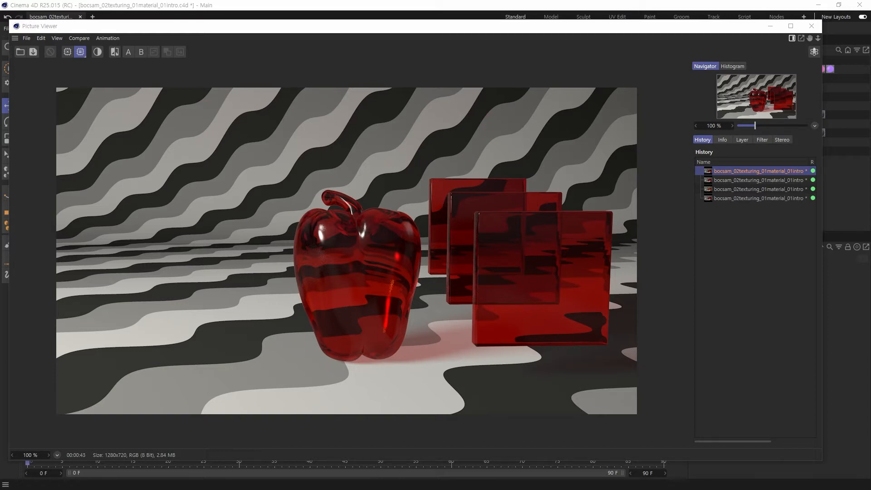
# Reopen the render settings and set the Ray Depth to 4.
pyautogui.moveTo(696, 30); pyautogui.dragTo(692, 70)
pyautogui.click(644, 42)
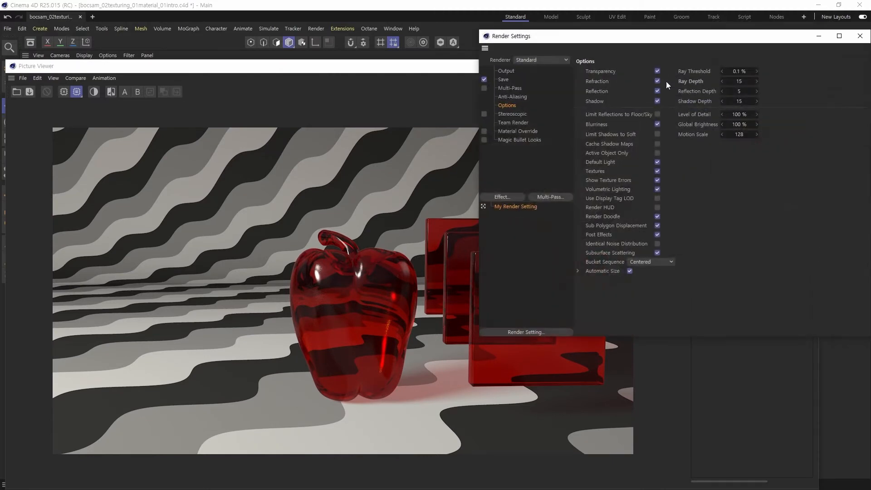
pyautogui.click(735, 81)
pyautogui.write('4')
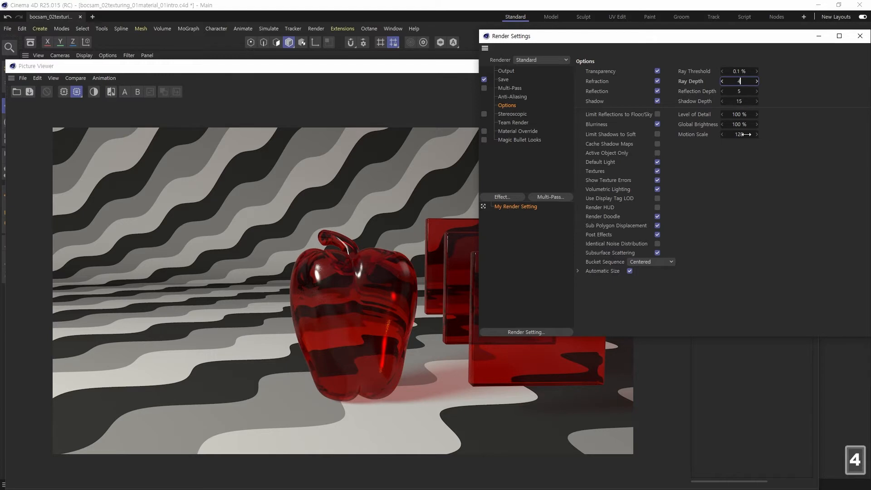
# Compare the first and second renders in the Picture Viewer history, examining the transparency of the overlapping panels.
pyautogui.click(431, 66)
pyautogui.moveTo(465, 72); pyautogui.dragTo(482, 59)
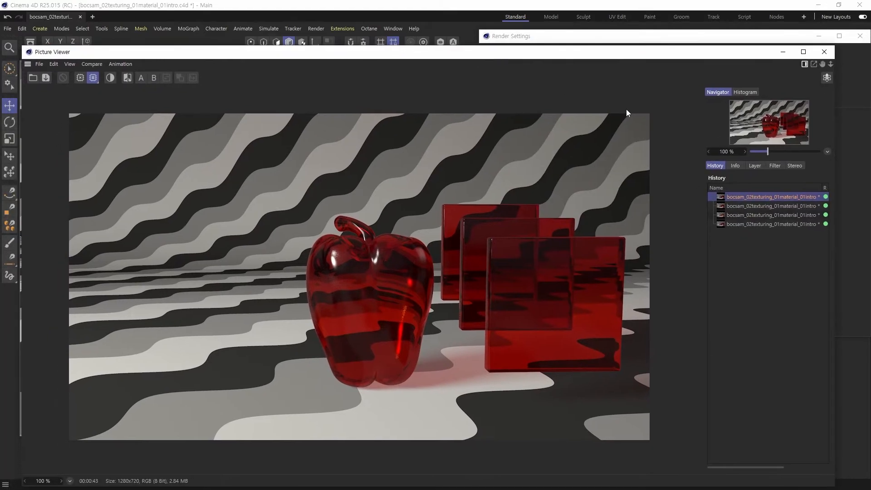
pyautogui.click(736, 205)
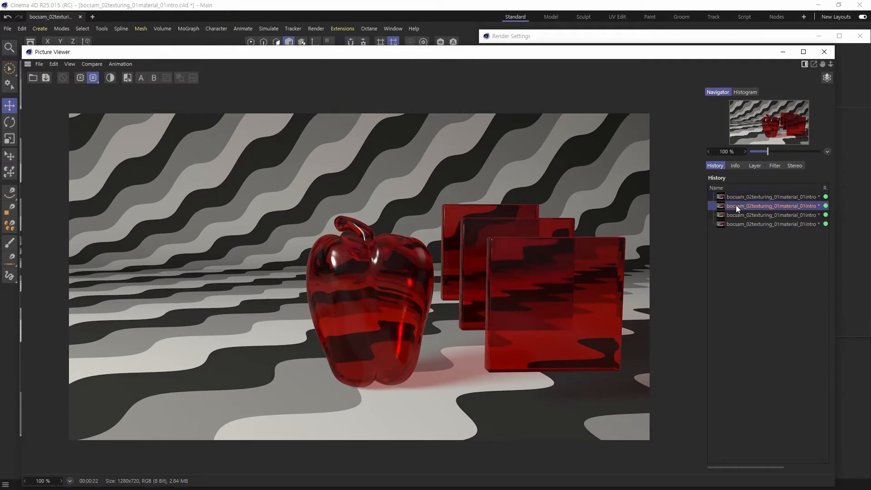
pyautogui.moveTo(629, 55); pyautogui.dragTo(629, 39)
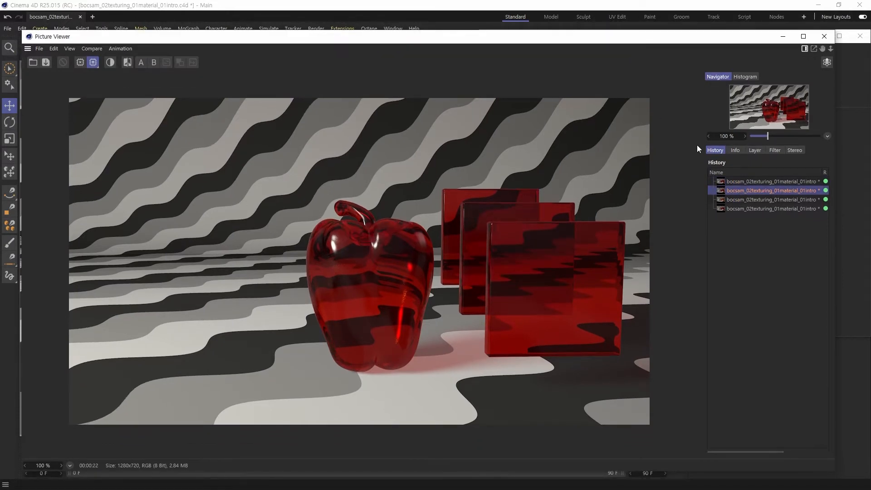
pyautogui.click(740, 182)
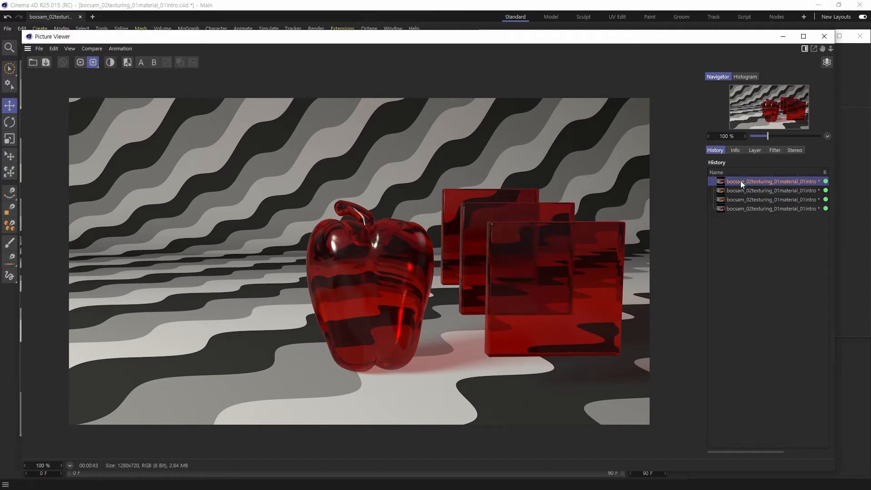
pyautogui.click(742, 189)
pyautogui.click(742, 183)
pyautogui.click(743, 190)
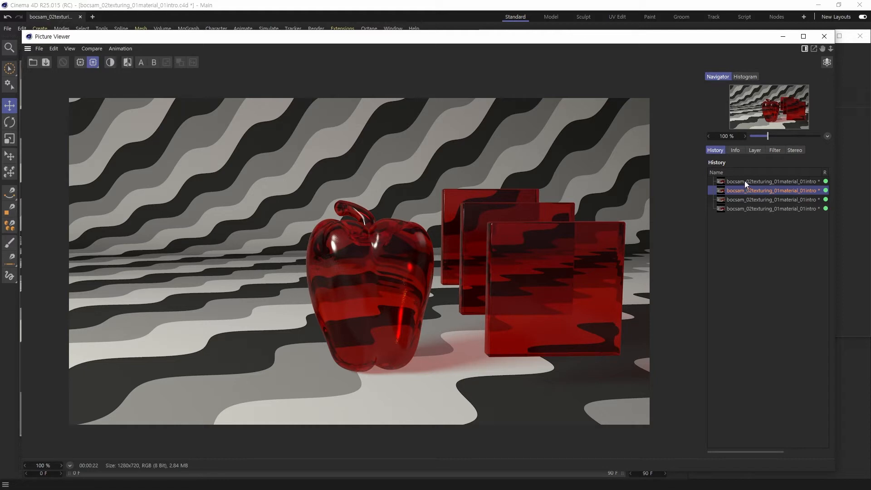
pyautogui.click(745, 181)
pyautogui.click(747, 190)
pyautogui.click(747, 184)
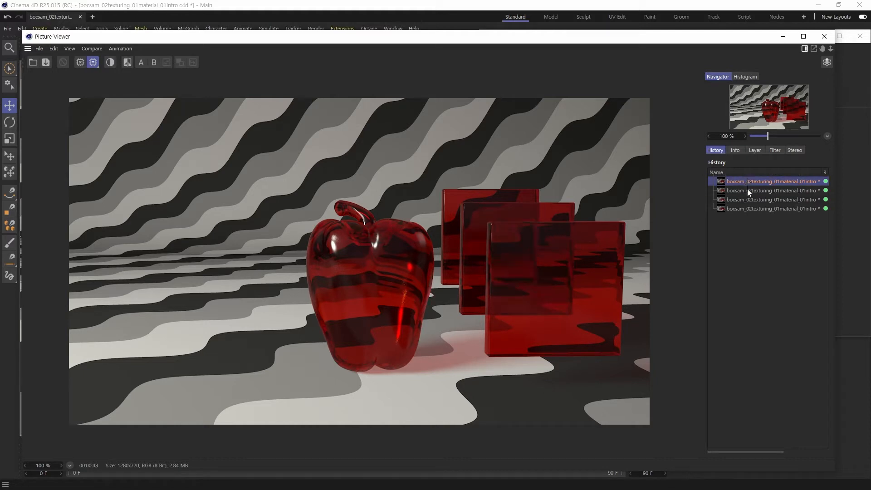
pyautogui.click(747, 189)
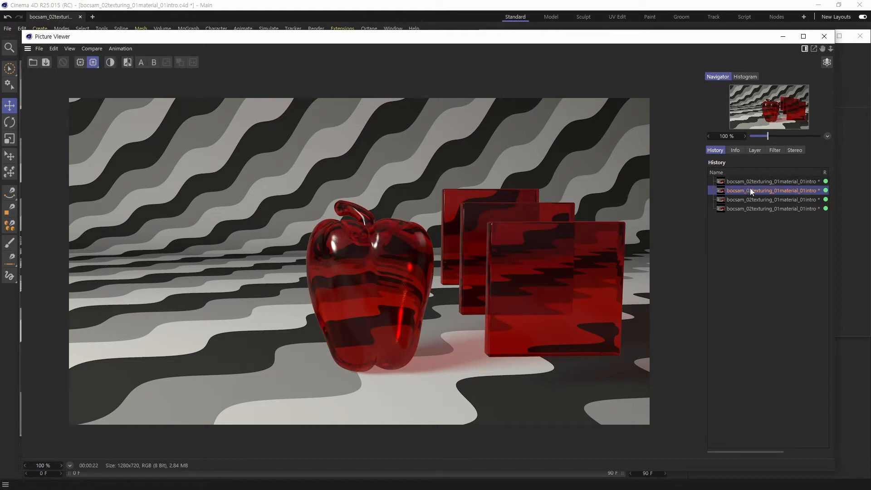
pyautogui.click(755, 181)
pyautogui.click(755, 188)
pyautogui.click(755, 181)
pyautogui.click(755, 190)
pyautogui.click(755, 183)
pyautogui.click(756, 190)
pyautogui.hotkey('ctrl', 'alt', 'd')
pyautogui.moveTo(463, 117)
pyautogui.mouseDown()
pyautogui.moveTo(462, 131)
pyautogui.moveTo(478, 131)
pyautogui.mouseUp()
pyautogui.moveTo(473, 117); pyautogui.dragTo(467, 137)
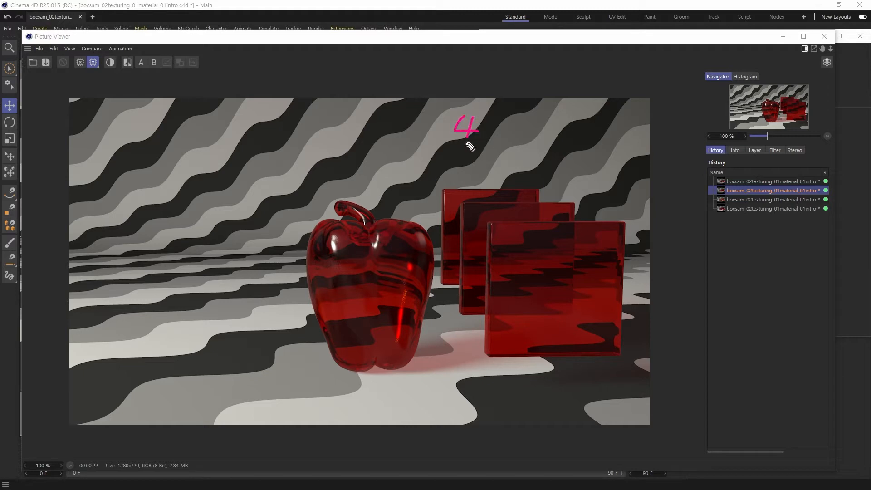
pyautogui.moveTo(596, 319)
pyautogui.mouseDown()
pyautogui.moveTo(596, 332)
pyautogui.moveTo(594, 313)
pyautogui.mouseUp()
pyautogui.moveTo(517, 292)
pyautogui.mouseDown()
pyautogui.moveTo(516, 302)
pyautogui.moveTo(502, 280)
pyautogui.moveTo(509, 278)
pyautogui.moveTo(506, 285)
pyautogui.mouseUp()
pyautogui.click(751, 181)
pyautogui.click(759, 191)
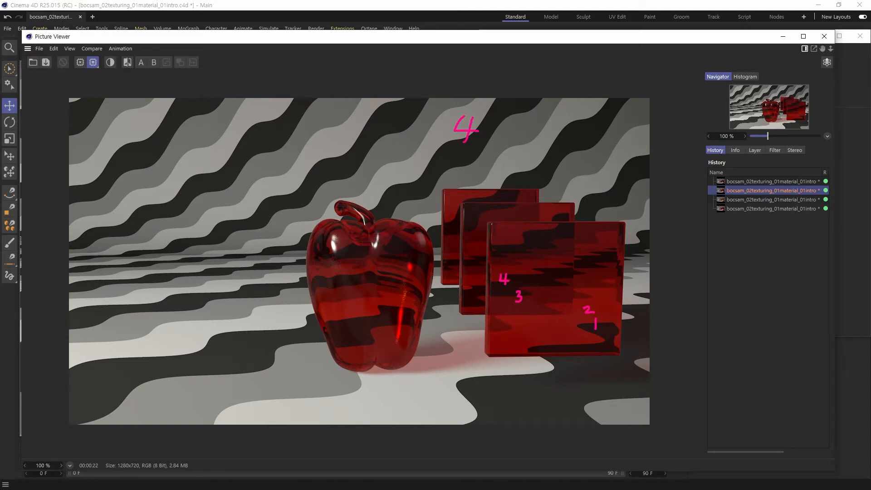
pyautogui.press('Escape')
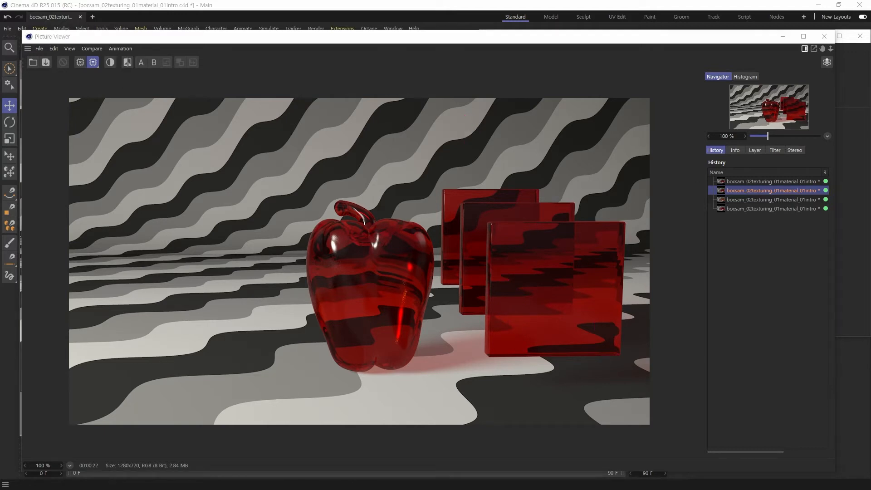
# Return to the render settings and set the Ray Depth to 2.
pyautogui.moveTo(753, 43); pyautogui.dragTo(758, 119)
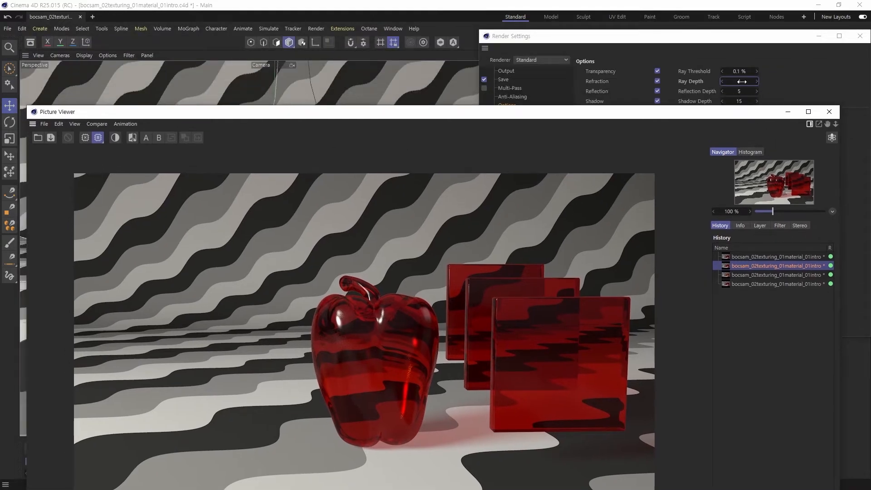
pyautogui.click(728, 53)
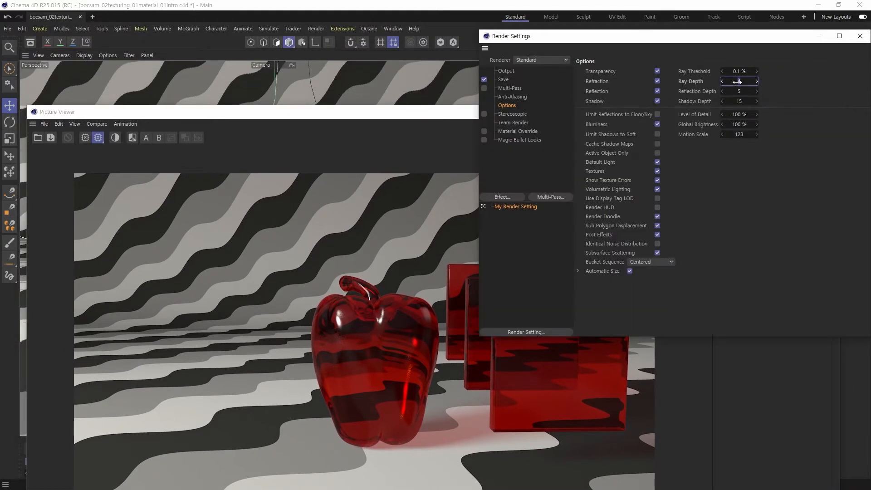
pyautogui.write('2')
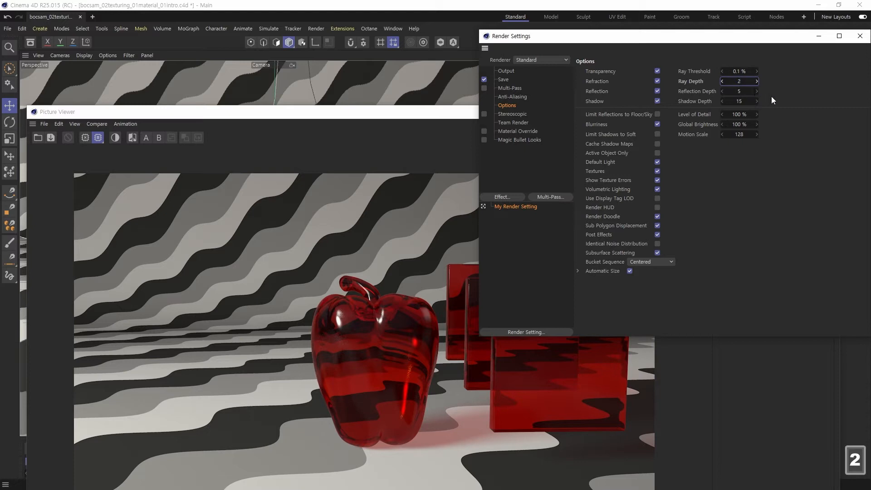
# Compare the third render with the first one in the Picture Viewer history, examining the pepper and panels.
pyautogui.moveTo(442, 117); pyautogui.dragTo(465, 61)
pyautogui.click(763, 218)
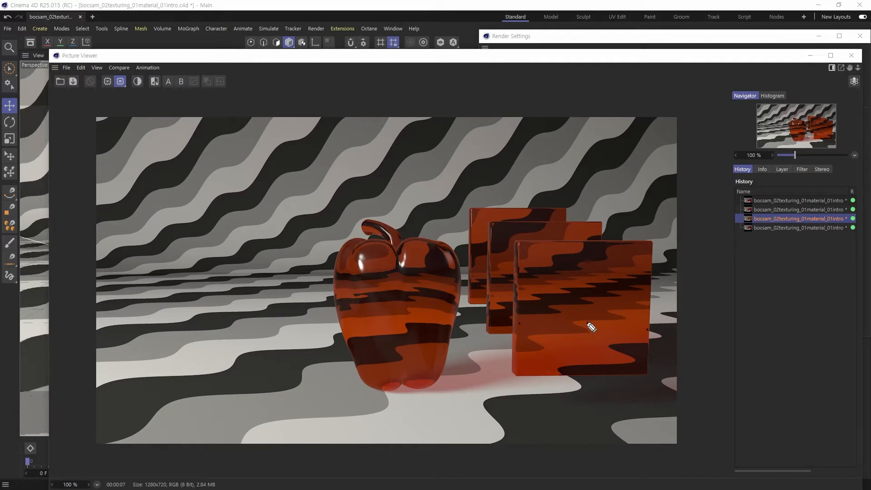
pyautogui.moveTo(579, 319); pyautogui.dragTo(587, 324)
pyautogui.click(785, 201)
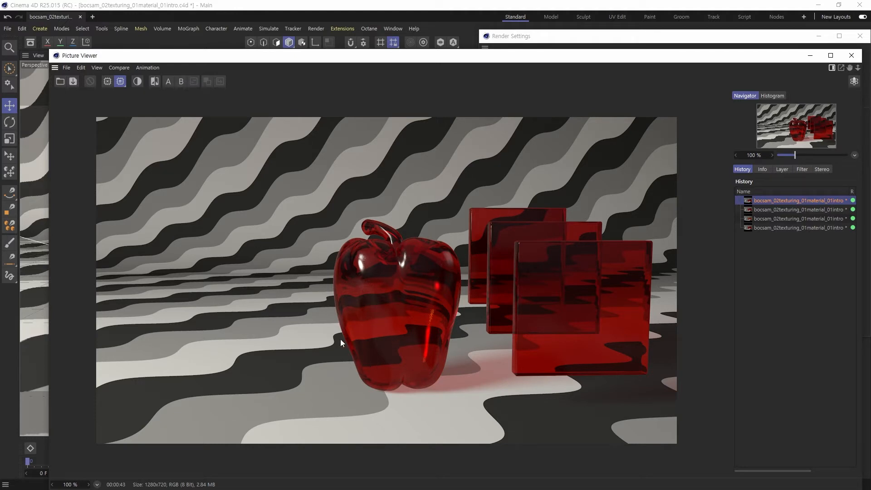
pyautogui.click(786, 219)
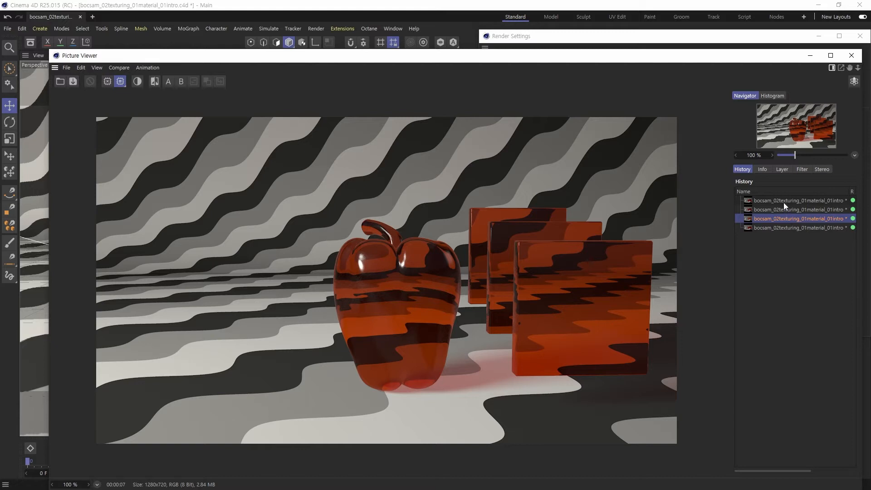
pyautogui.click(783, 202)
pyautogui.click(785, 220)
pyautogui.click(785, 202)
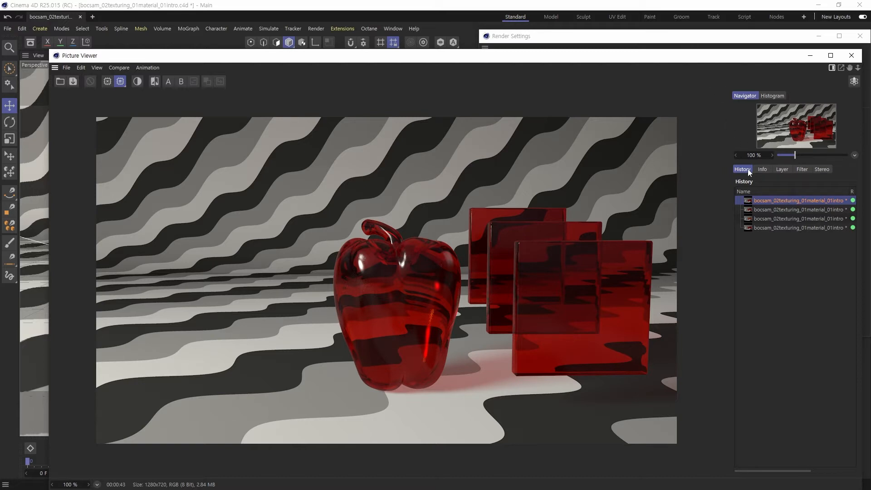
# Return to the render settings and set the Ray Depth to 5.
pyautogui.click(691, 37)
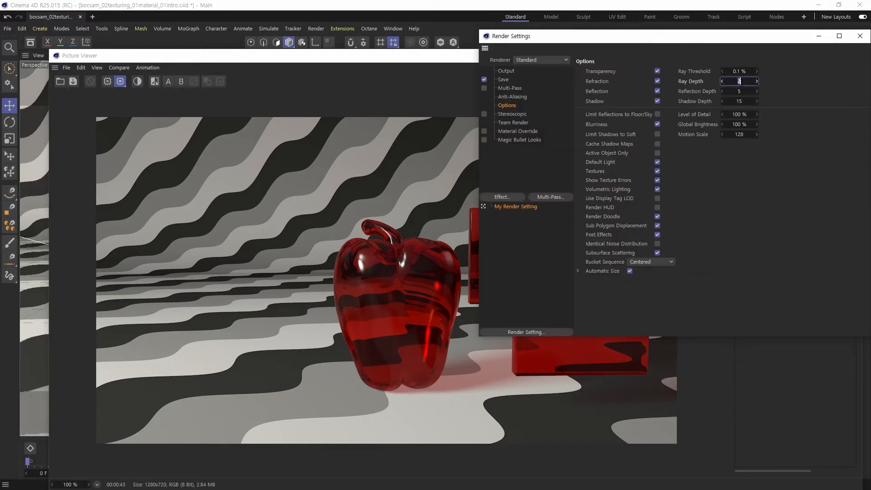
pyautogui.write('5')
pyautogui.press('Return')
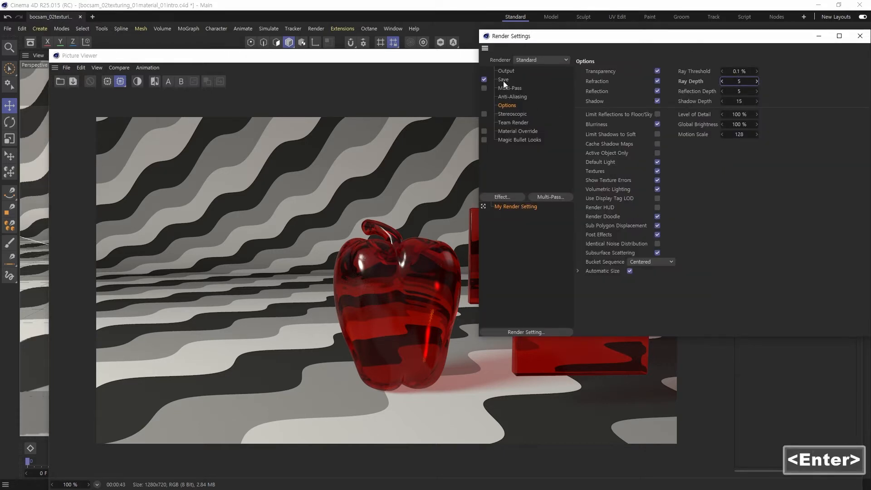
# Display the fourth render from the Picture Viewer history to examine the transparency of the overlapping panels.
pyautogui.click(459, 59)
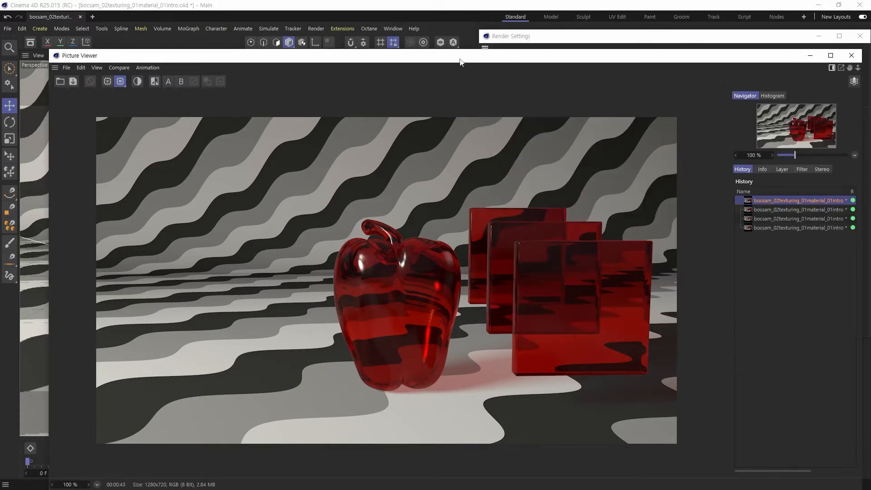
pyautogui.click(808, 227)
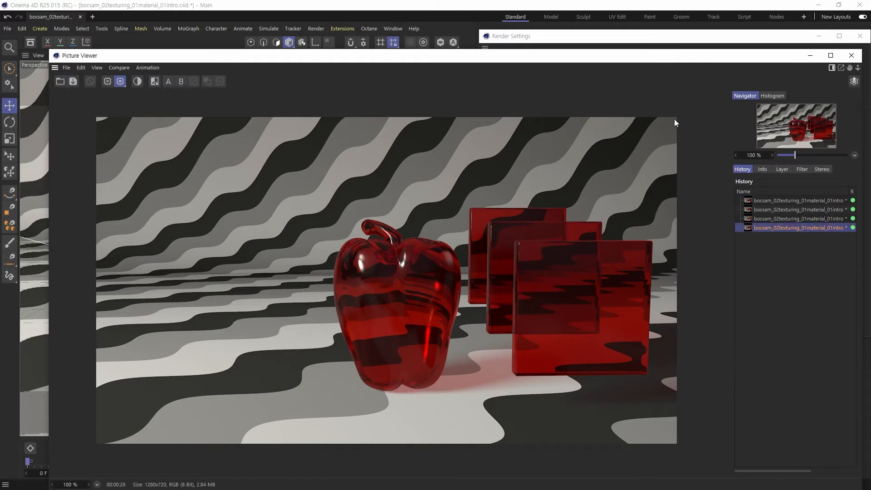
pyautogui.moveTo(674, 59); pyautogui.dragTo(667, 46)
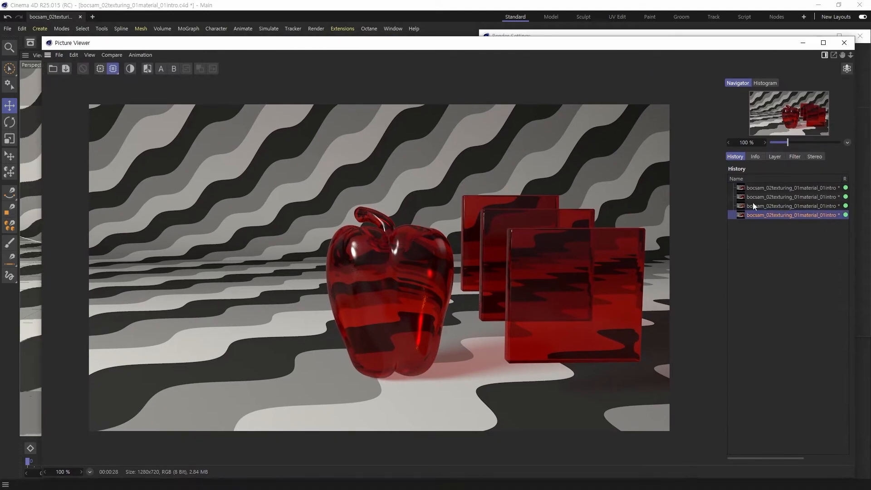
# Compare the first and fourth renders in the Picture Viewer history, examining the transparency of the overlapping panels.
pyautogui.click(785, 187)
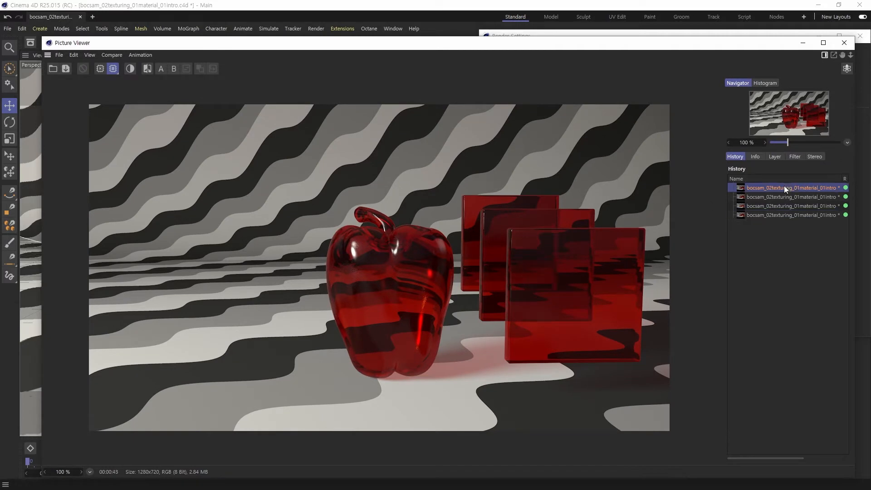
pyautogui.click(783, 214)
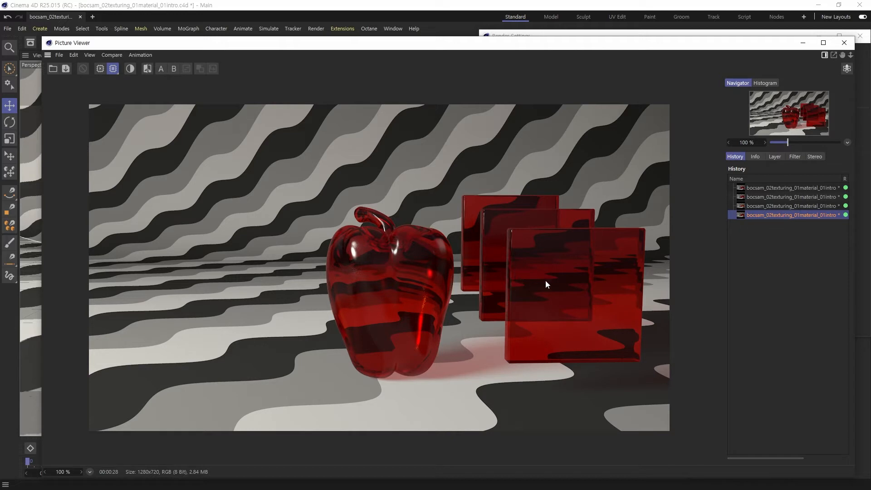
pyautogui.click(769, 188)
pyautogui.click(764, 214)
pyautogui.click(764, 187)
pyautogui.click(764, 215)
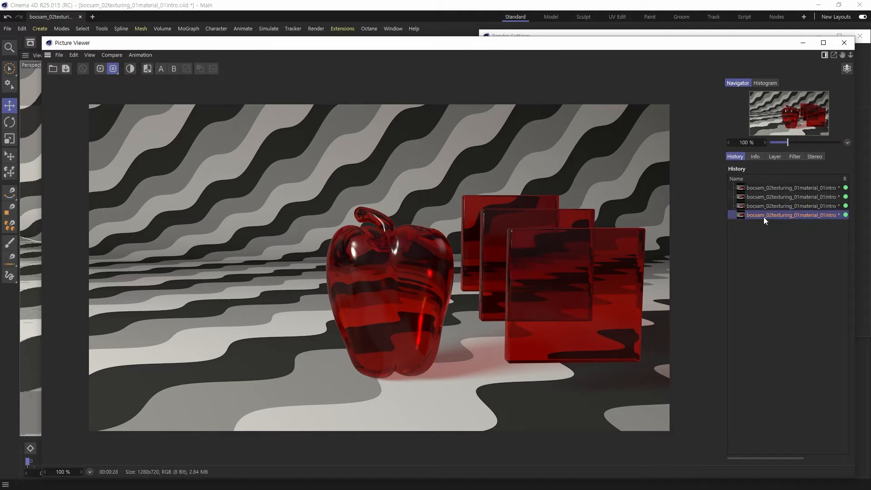
pyautogui.click(764, 188)
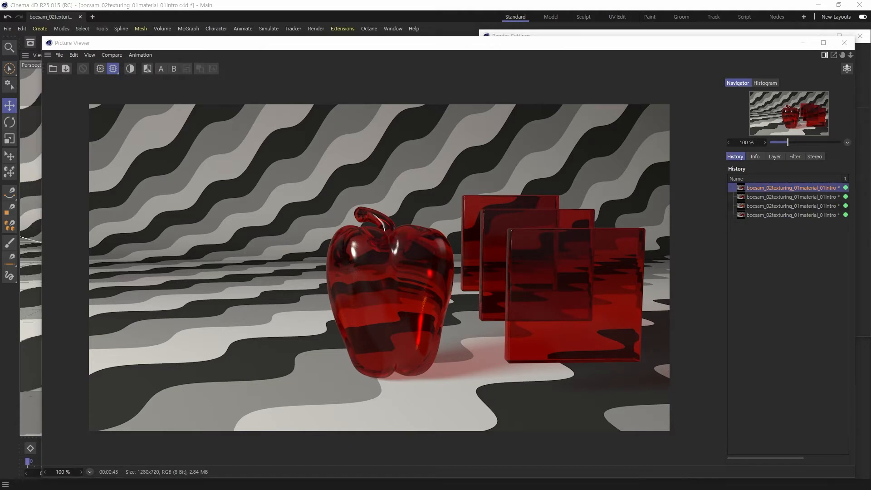
# Mark the area where the three panels overlap and compare it between the first and fourth renders.
pyautogui.moveTo(561, 298)
pyautogui.mouseDown()
pyautogui.moveTo(551, 241)
pyautogui.moveTo(559, 297)
pyautogui.mouseUp()
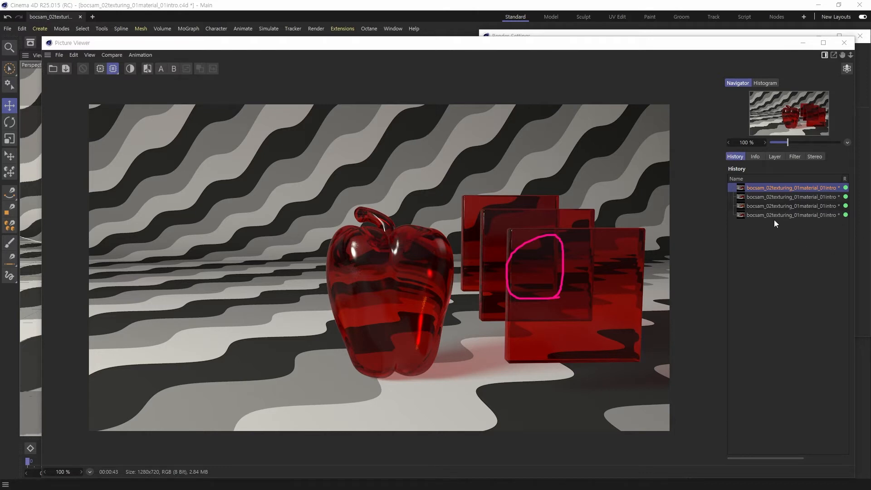
pyautogui.click(774, 215)
pyautogui.click(773, 189)
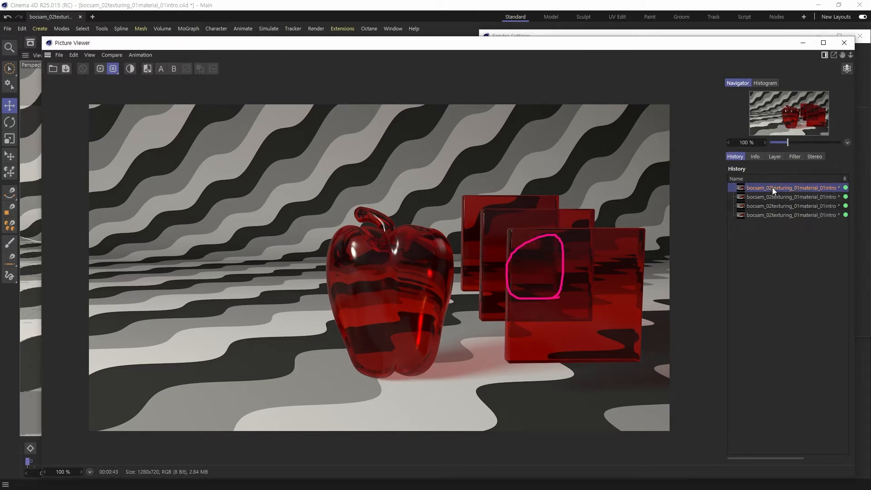
pyautogui.moveTo(554, 129)
pyautogui.mouseDown()
pyautogui.moveTo(558, 156)
pyautogui.moveTo(577, 134)
pyautogui.mouseUp()
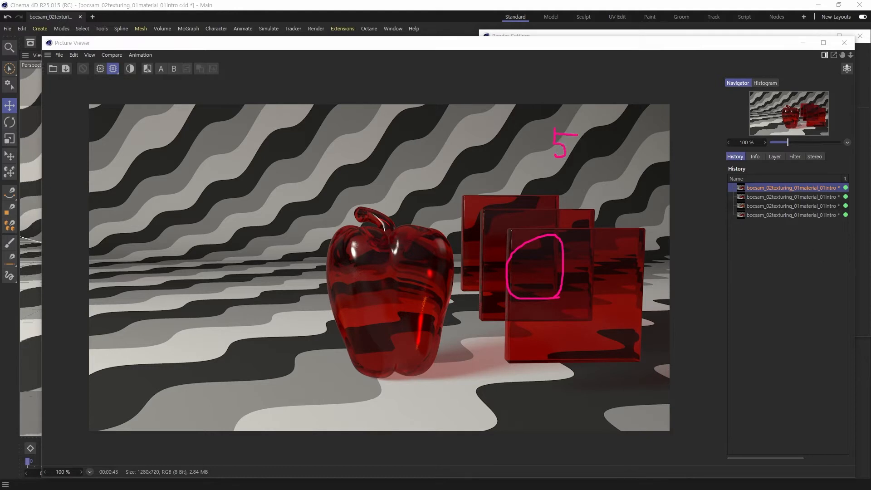
pyautogui.click(773, 216)
pyautogui.click(773, 189)
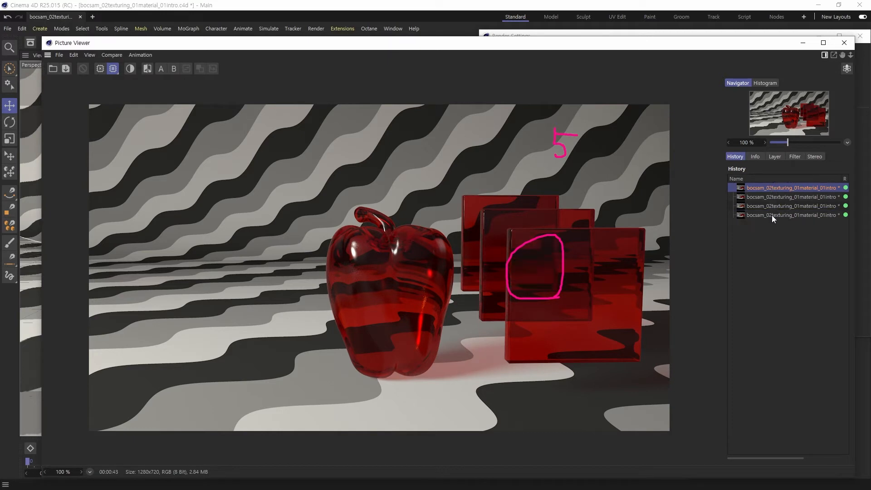
pyautogui.click(772, 215)
pyautogui.click(772, 187)
pyautogui.click(774, 215)
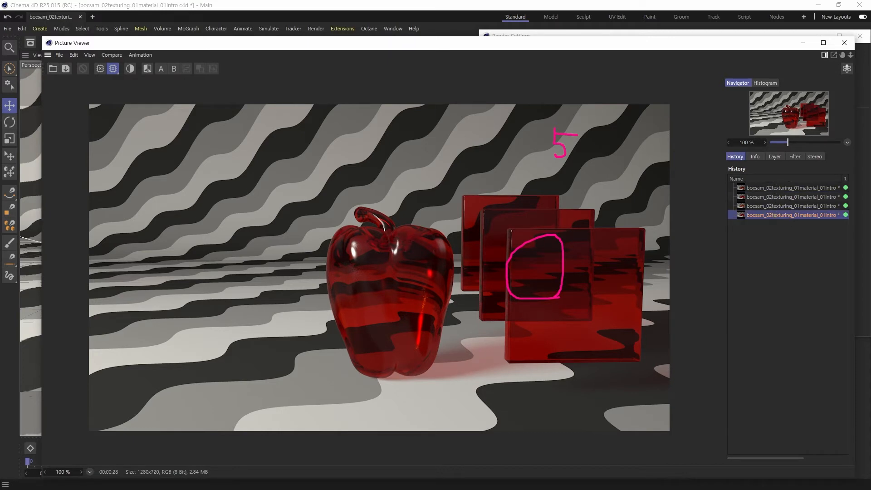
# Circle the area beside the pepper's stem, compare it in the first and fourth renders, and clear the markings.
pyautogui.moveTo(388, 258); pyautogui.dragTo(410, 258)
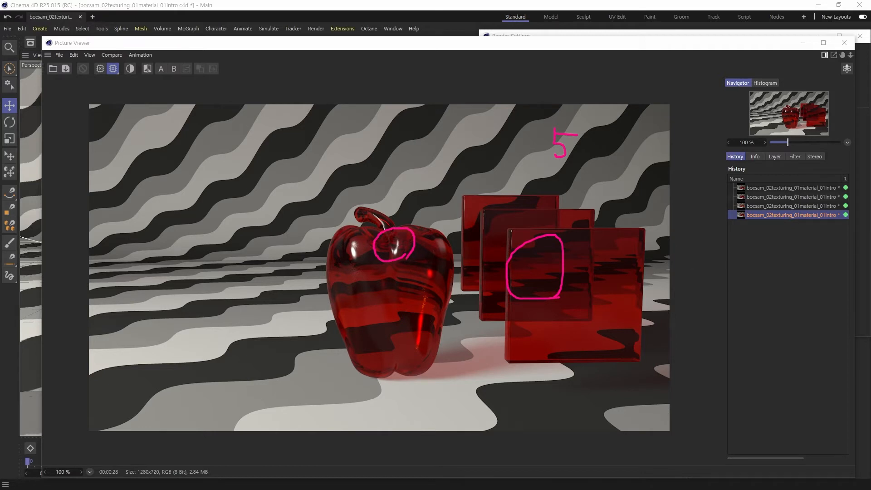
pyautogui.click(783, 187)
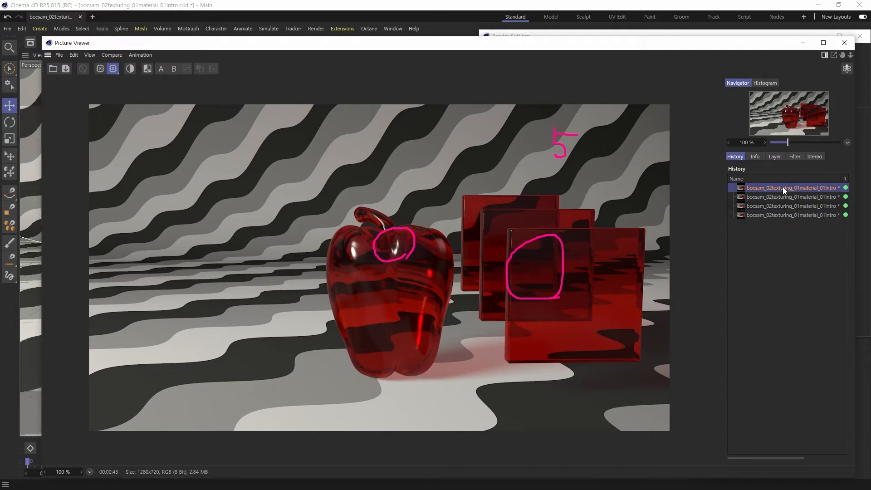
pyautogui.click(783, 215)
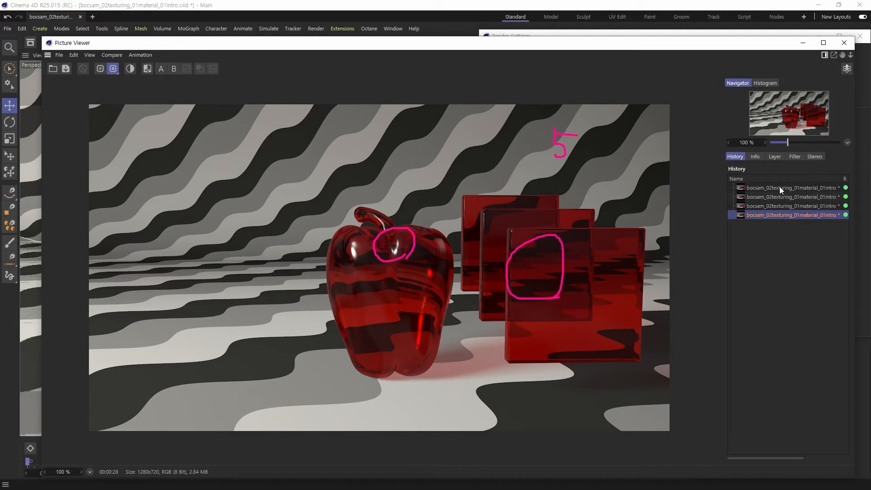
pyautogui.click(780, 187)
pyautogui.click(778, 216)
pyautogui.click(781, 188)
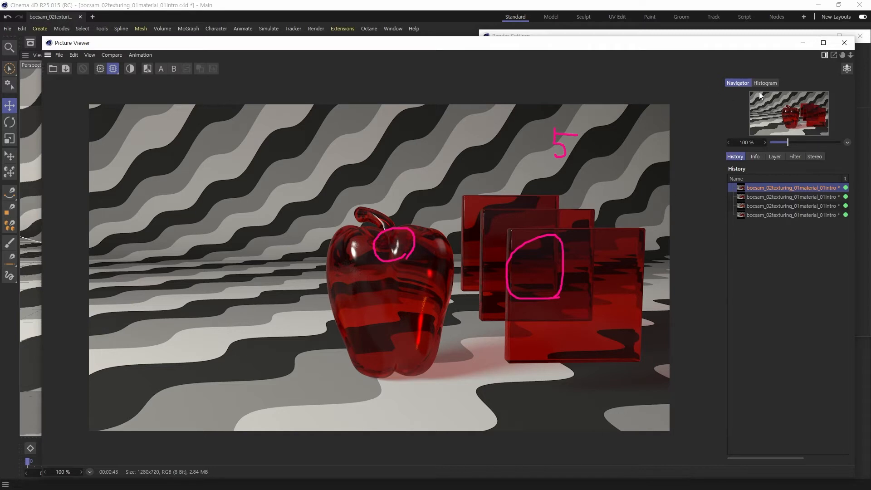
pyautogui.moveTo(731, 51); pyautogui.dragTo(726, 20)
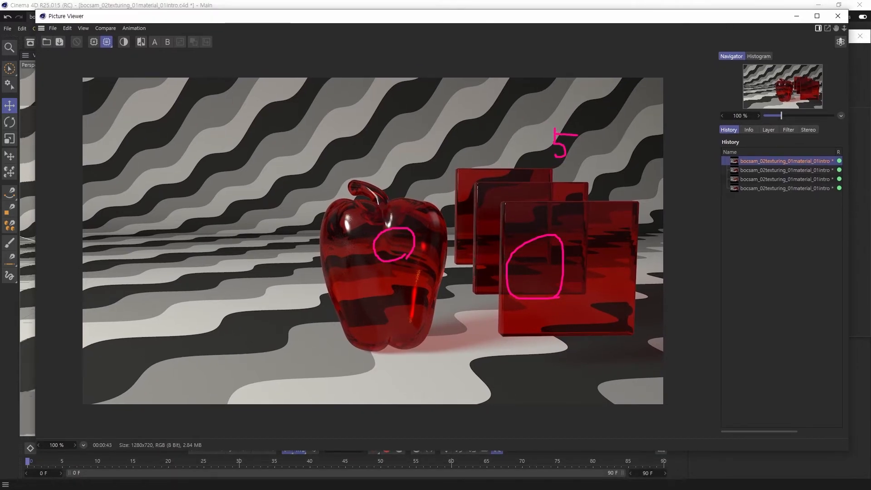
pyautogui.press('Escape')
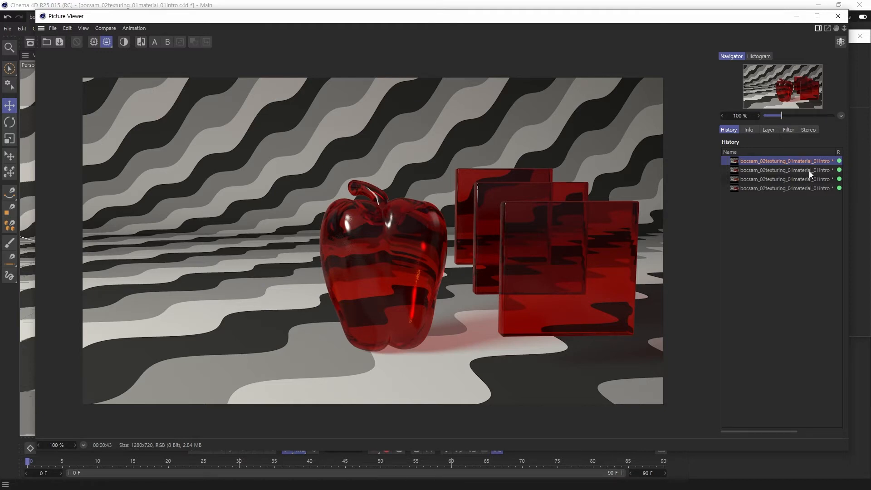
pyautogui.click(790, 188)
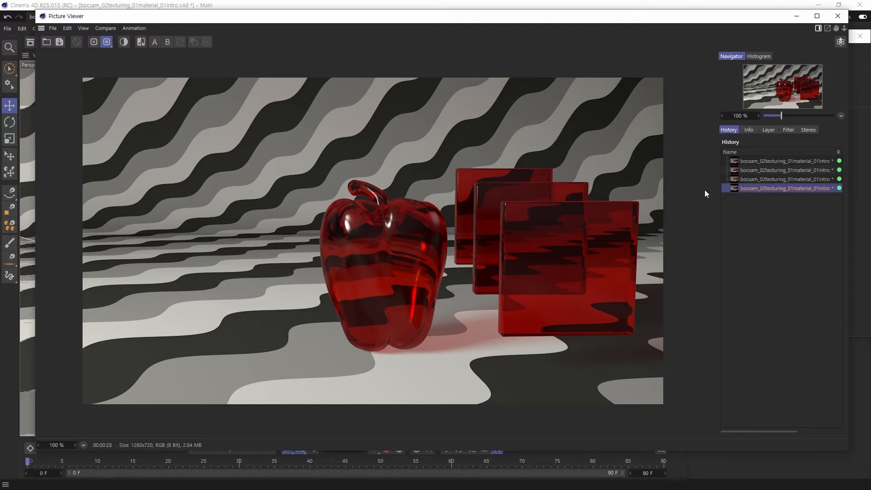
# Close the Picture Viewer, set the Ray Depth to 15 in the render options, and close the render settings.
pyautogui.click(839, 16)
pyautogui.moveTo(790, 39); pyautogui.dragTo(752, 40)
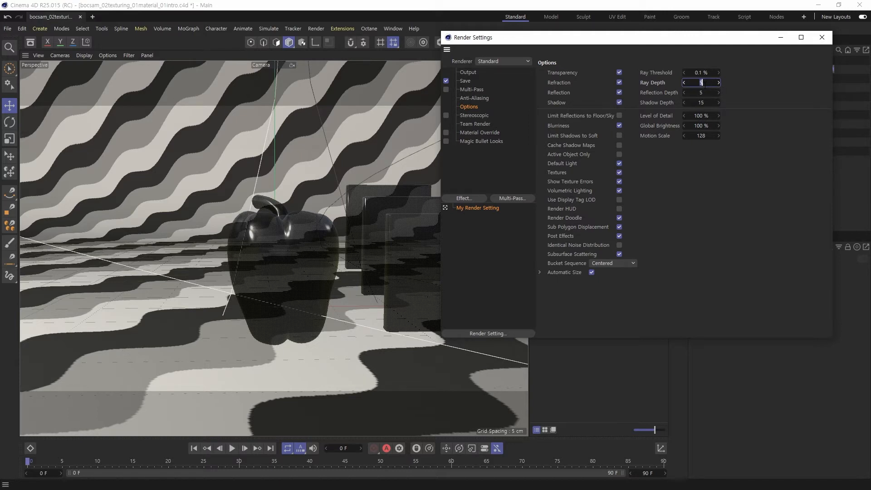
pyautogui.write('15')
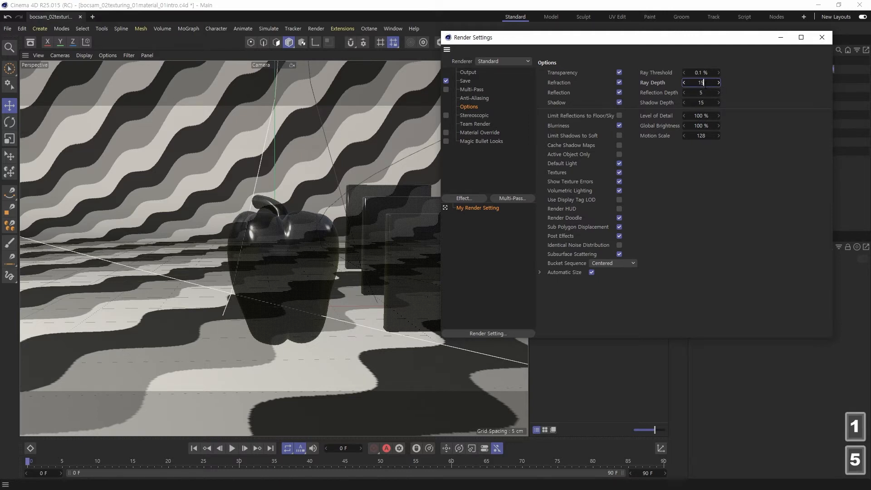
pyautogui.press('Tab')
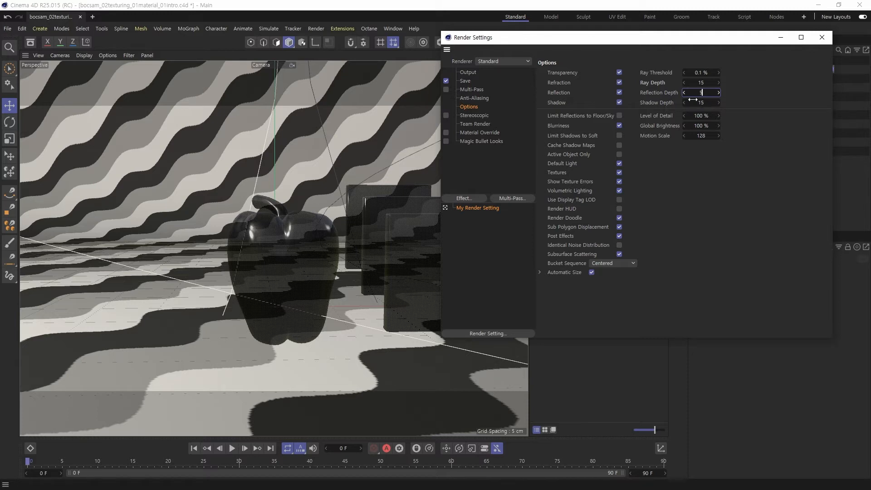
pyautogui.moveTo(593, 40); pyautogui.dragTo(589, 56)
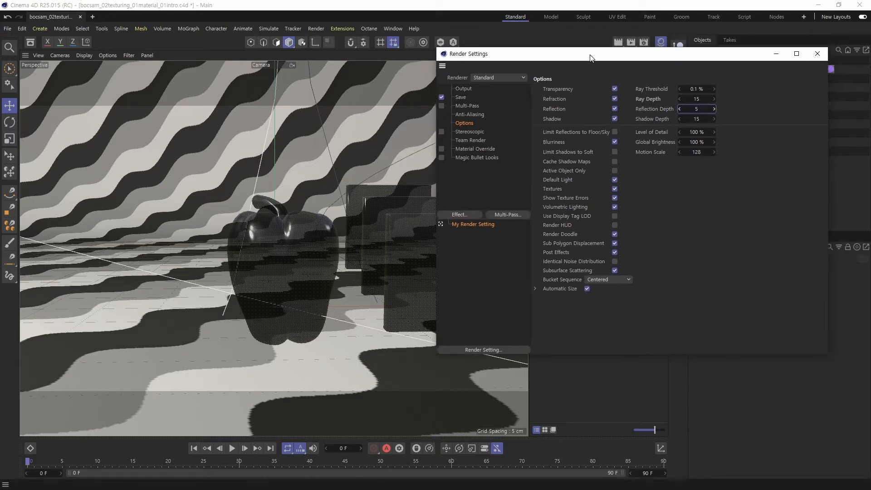
pyautogui.click(557, 99)
pyautogui.moveTo(706, 55); pyautogui.dragTo(683, 82)
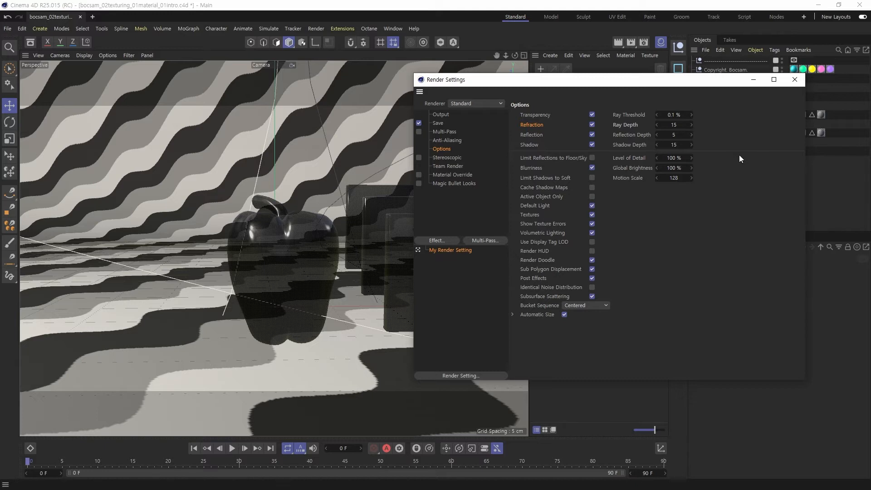
pyautogui.click(795, 81)
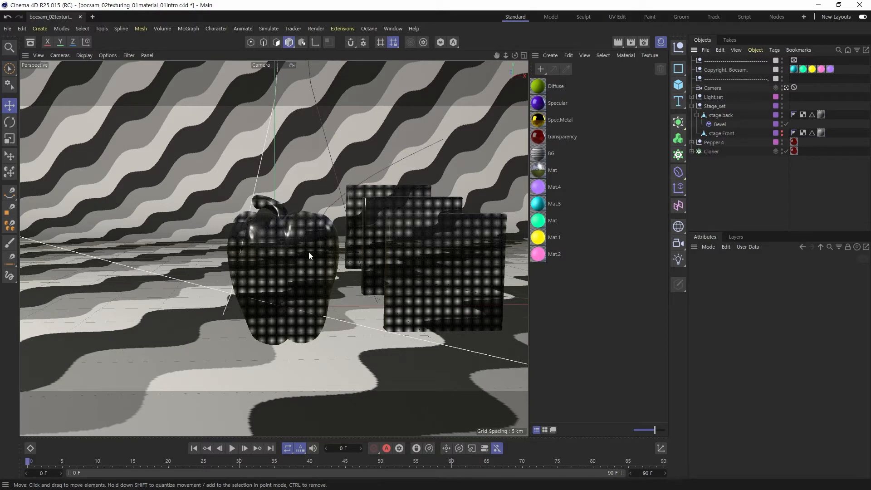
# Replace the transparency material on the pepper and the Cloner panels with the Diffuse material.
pyautogui.click(292, 259)
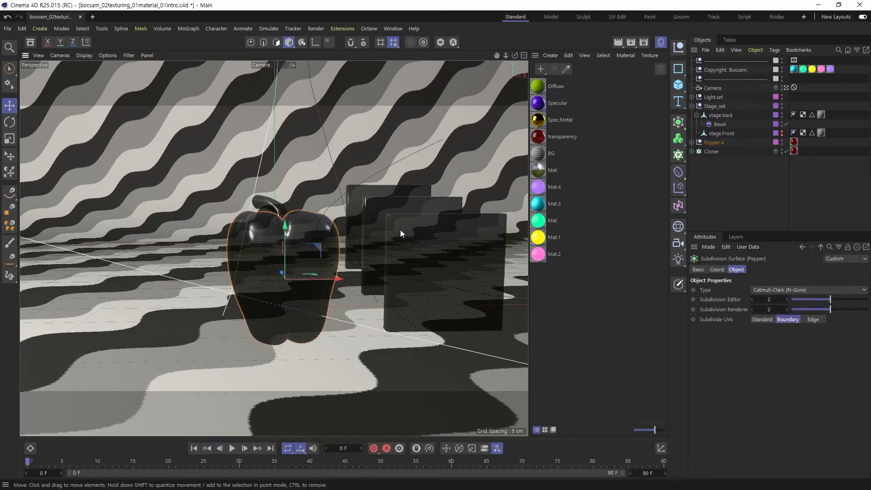
pyautogui.click(713, 150)
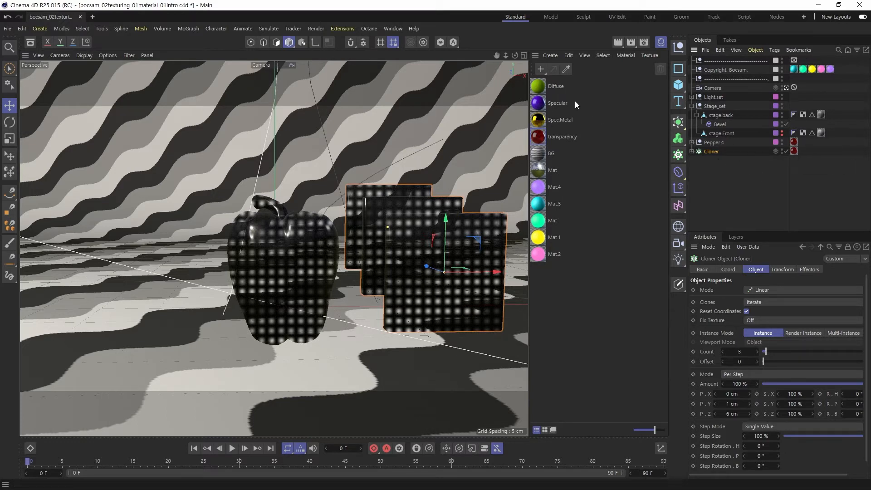
pyautogui.moveTo(541, 89)
pyautogui.mouseDown()
pyautogui.moveTo(794, 142)
pyautogui.moveTo(794, 153)
pyautogui.mouseUp()
pyautogui.click(582, 311)
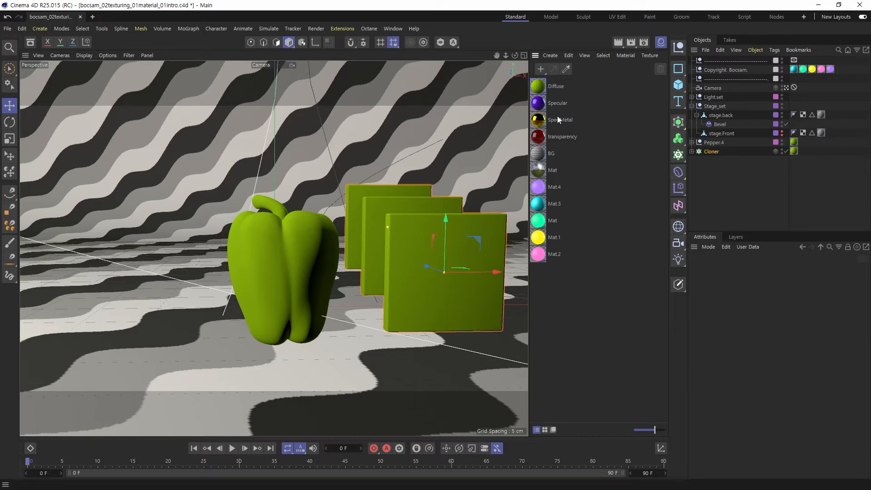
# Open the Diffuse material for editing and enable its Transparency channel.
pyautogui.doubleClick(540, 86)
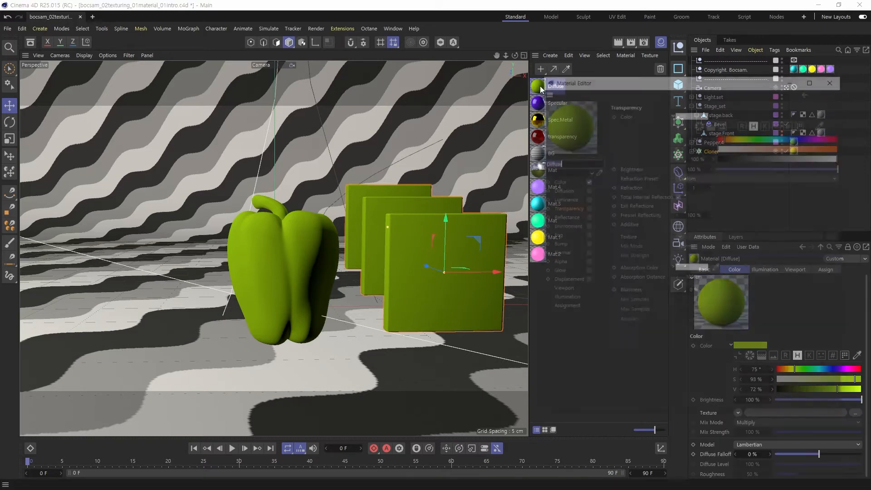
pyautogui.moveTo(628, 86); pyautogui.dragTo(614, 80)
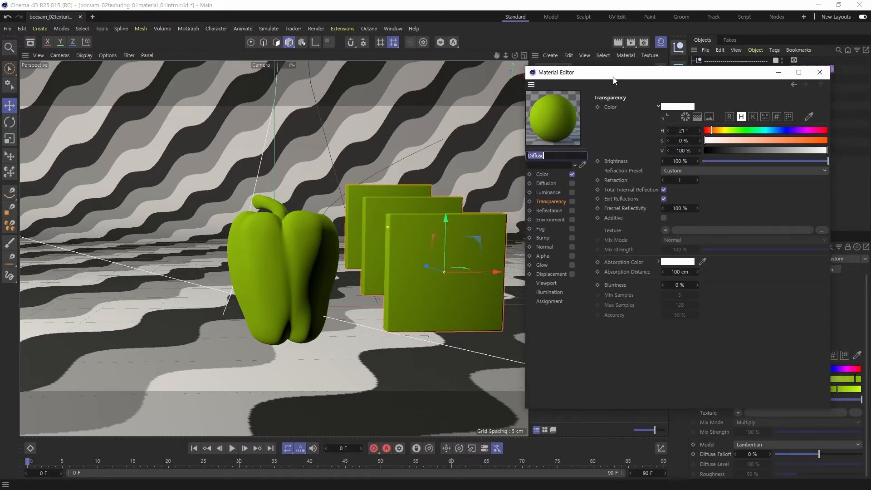
pyautogui.click(572, 201)
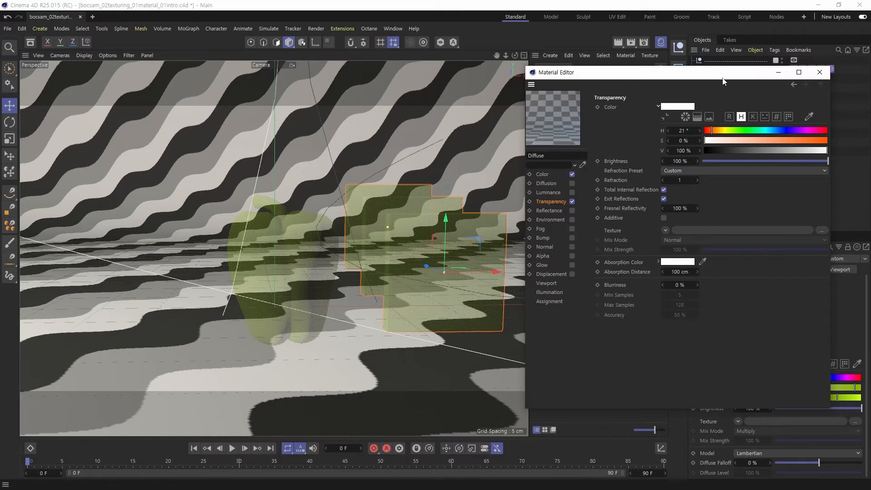
# Render the scene to the Picture Viewer to check the Diffuse material's transparency, and close the viewer.
pyautogui.hotkey('shift', 'r')
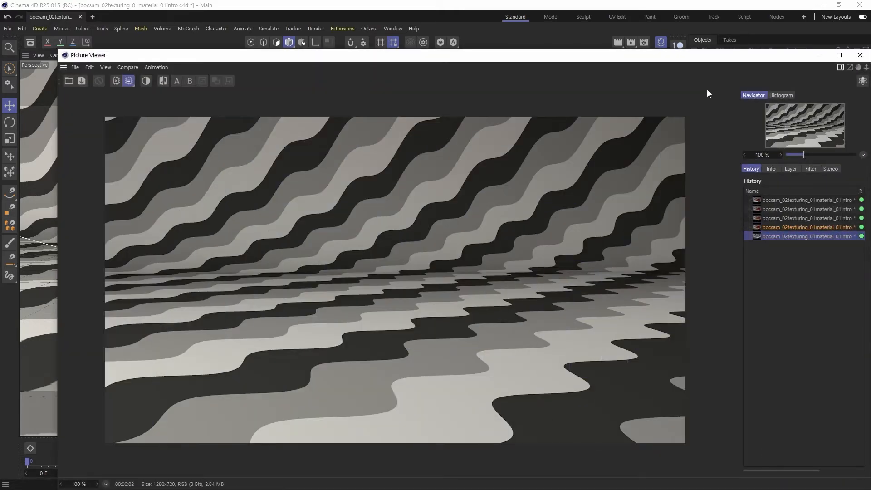
pyautogui.moveTo(735, 58); pyautogui.dragTo(724, 45)
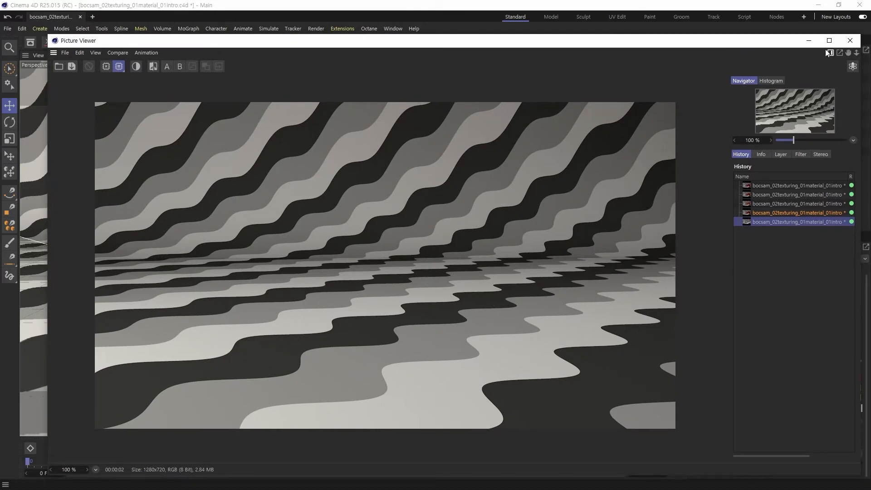
pyautogui.click(847, 43)
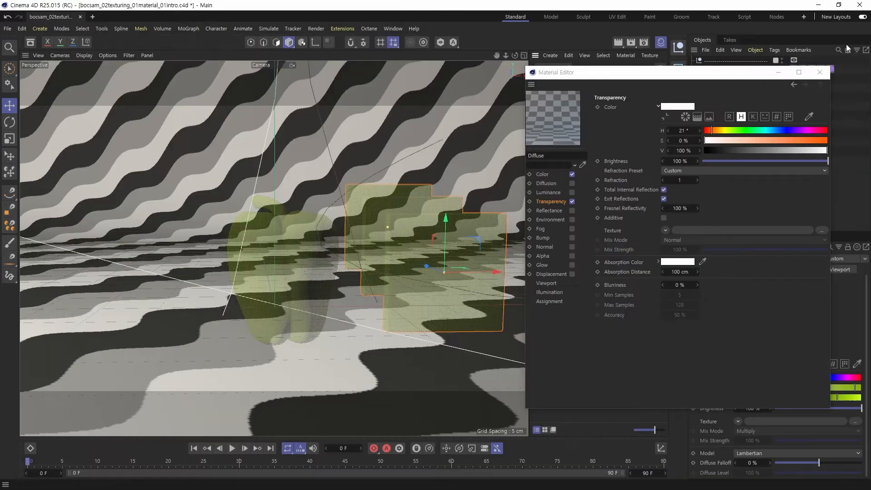
# Set the Diffuse material's transparency Brightness to 95%.
pyautogui.click(680, 161)
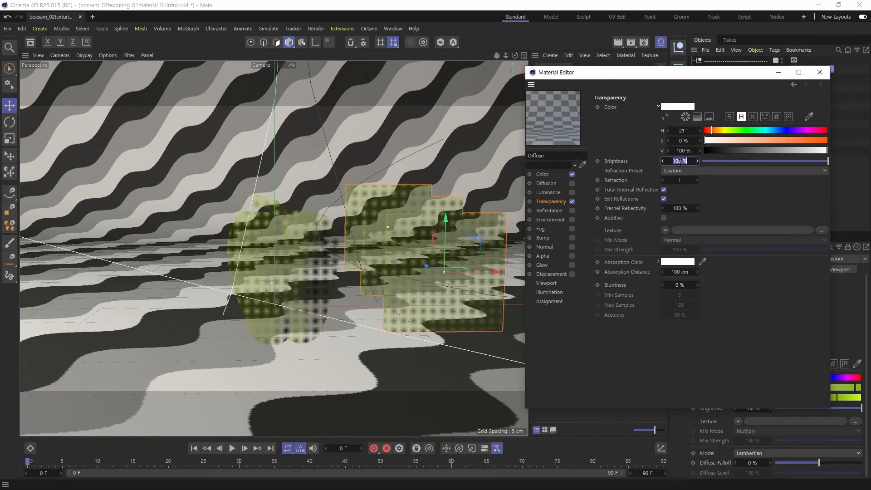
pyautogui.write('85')
pyautogui.press('BackSpace')
pyautogui.press('BackSpace')
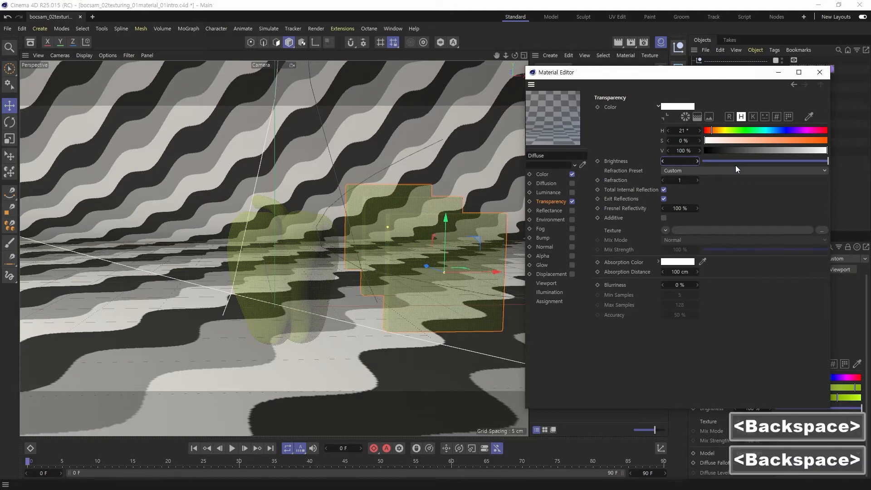
pyautogui.write('95')
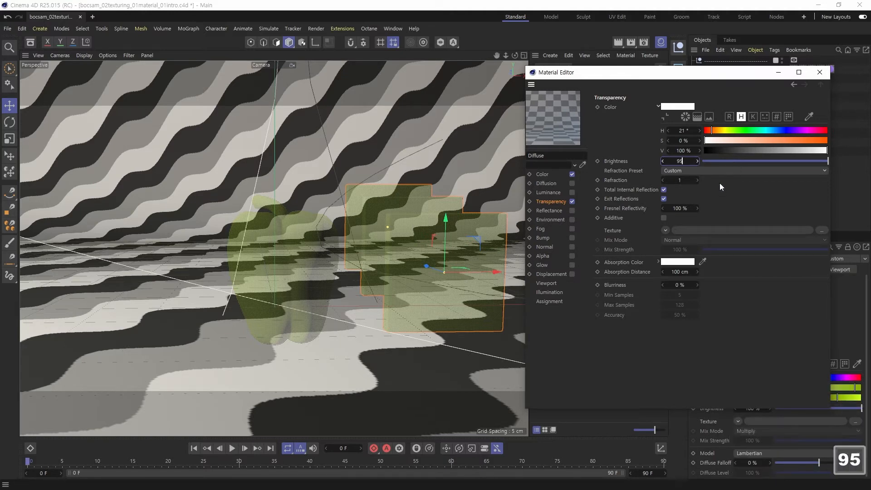
pyautogui.click(742, 200)
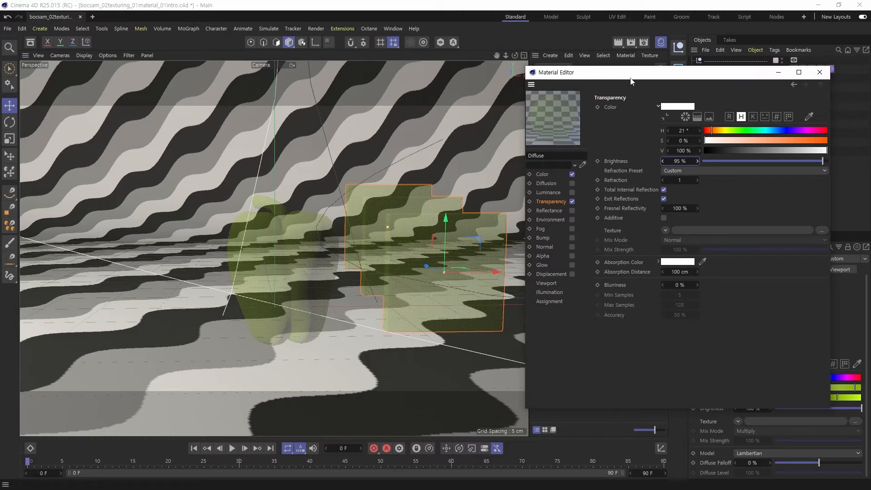
# Render the scene to the Picture Viewer to check the Diffuse material at the current transparency Brightness, and close the viewer.
pyautogui.hotkey('shift', 'r')
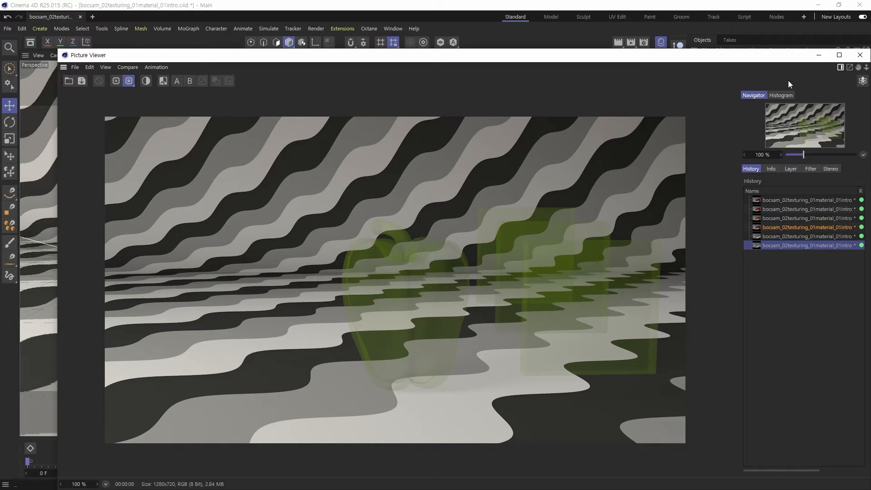
pyautogui.moveTo(778, 62); pyautogui.dragTo(763, 58)
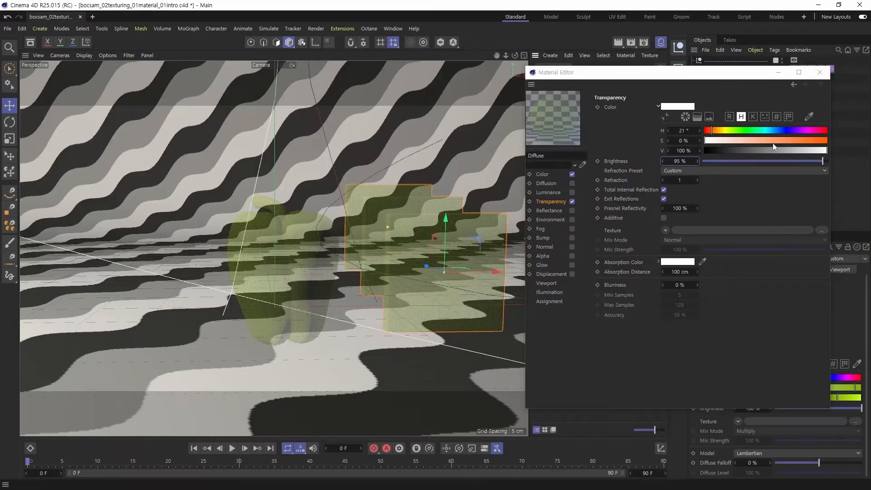
# Set the Diffuse material's transparency Brightness to 50% and render the scene to the Picture Viewer for comparison.
pyautogui.click(682, 160)
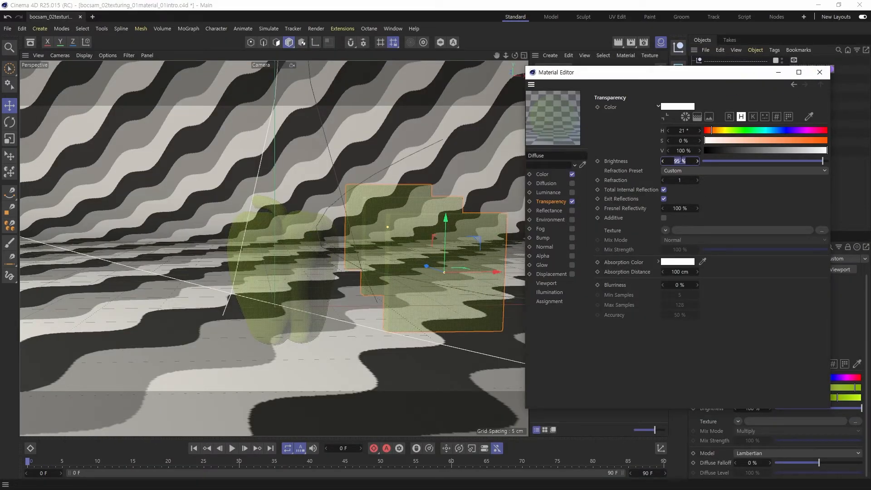
pyautogui.write('50')
pyautogui.press('Return')
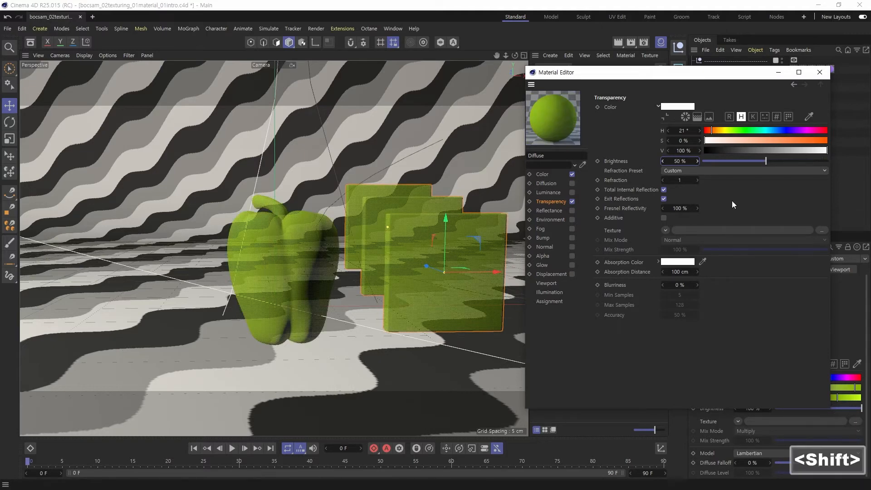
pyautogui.hotkey('shift', 'r')
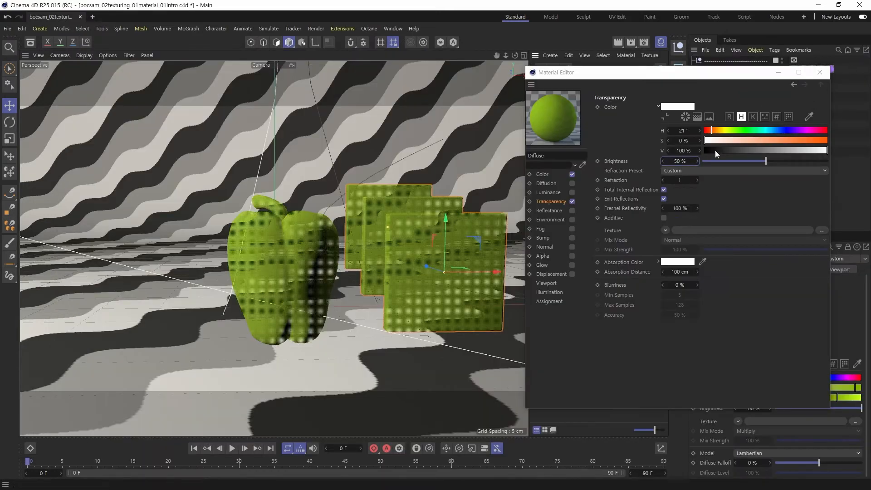
# Set the Diffuse material's transparency Brightness back to 95%.
pyautogui.doubleClick(680, 161)
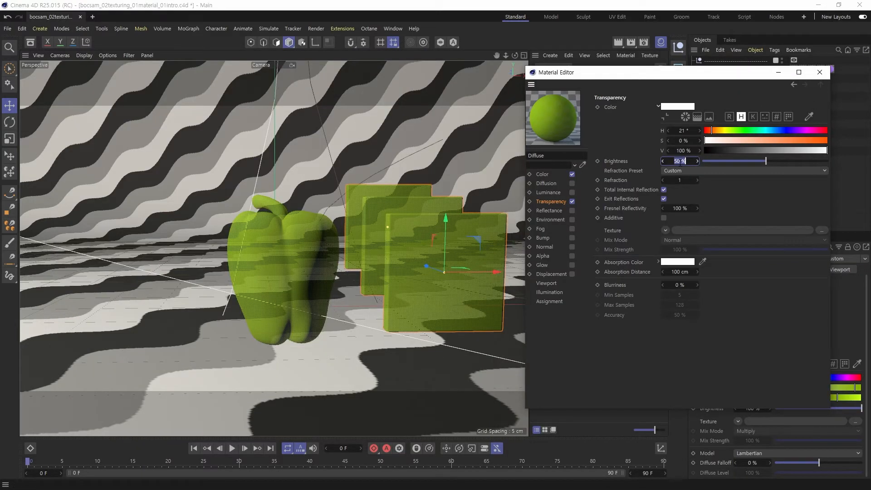
pyautogui.write('95')
pyautogui.press('Return')
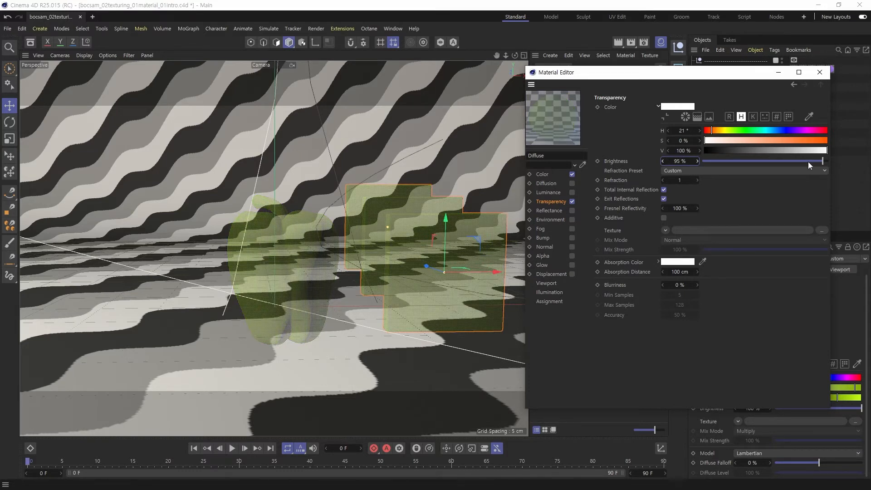
pyautogui.moveTo(808, 162)
pyautogui.mouseDown()
pyautogui.moveTo(694, 162)
pyautogui.moveTo(821, 161)
pyautogui.mouseUp()
# Enable the Reflectance channel of the Diffuse material.
pyautogui.moveTo(726, 75); pyautogui.dragTo(563, 87)
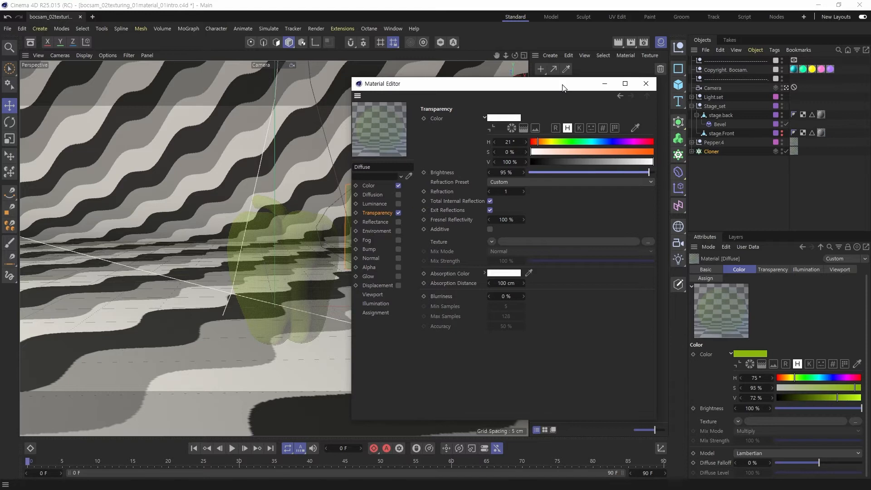
pyautogui.moveTo(564, 88); pyautogui.dragTo(574, 86)
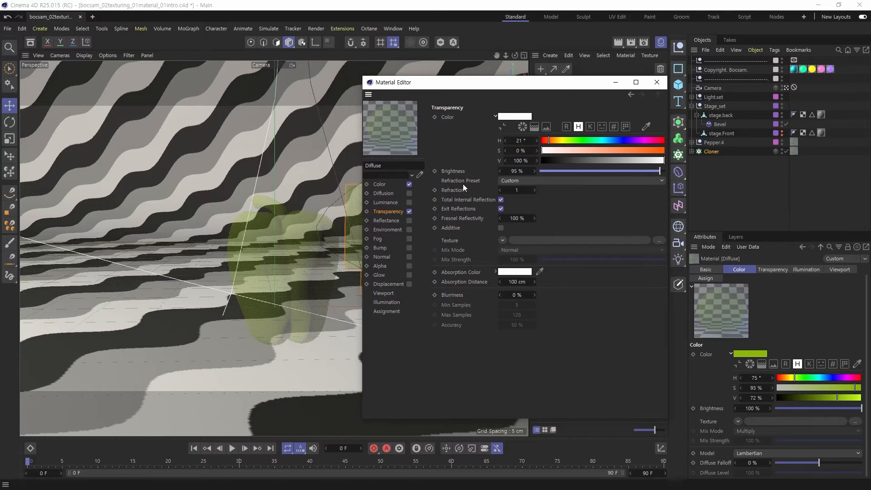
pyautogui.click(408, 221)
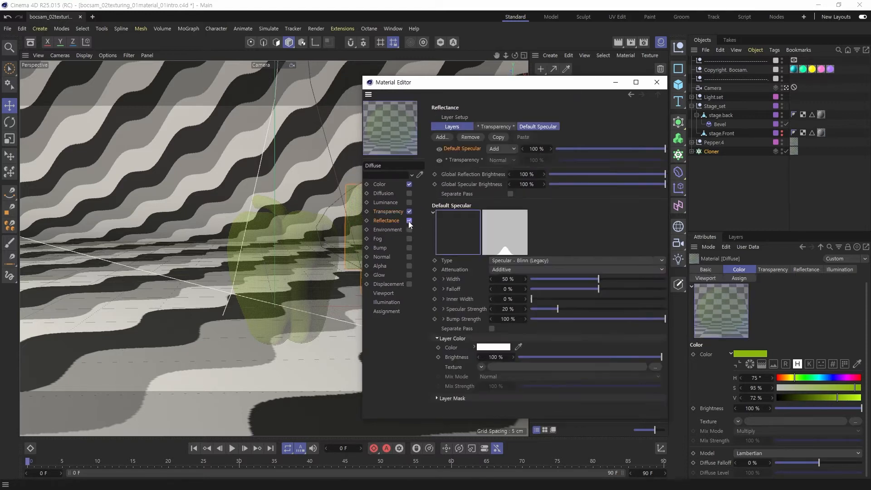
# Hide the Cloner panels in both the viewport and the render, keeping the Material Editor clear of the pepper.
pyautogui.moveTo(560, 86); pyautogui.dragTo(444, 97)
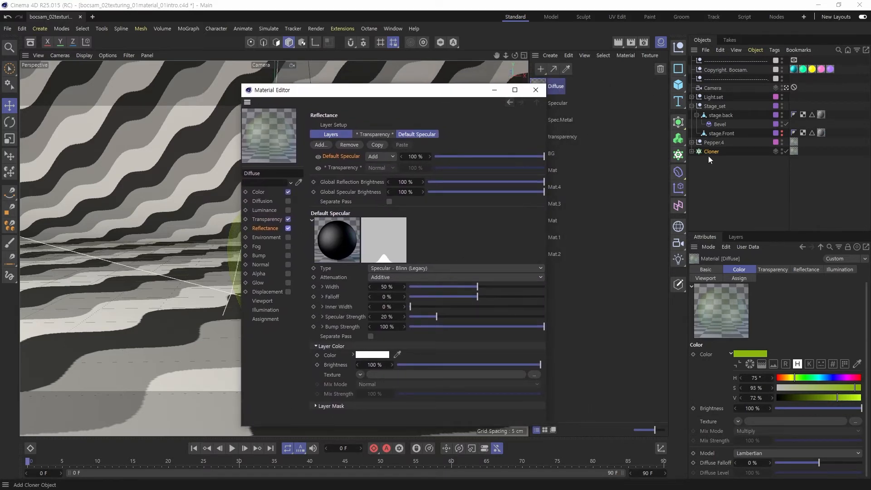
pyautogui.keyDown('alt'); pyautogui.doubleClick(782, 151); pyautogui.keyUp('alt')
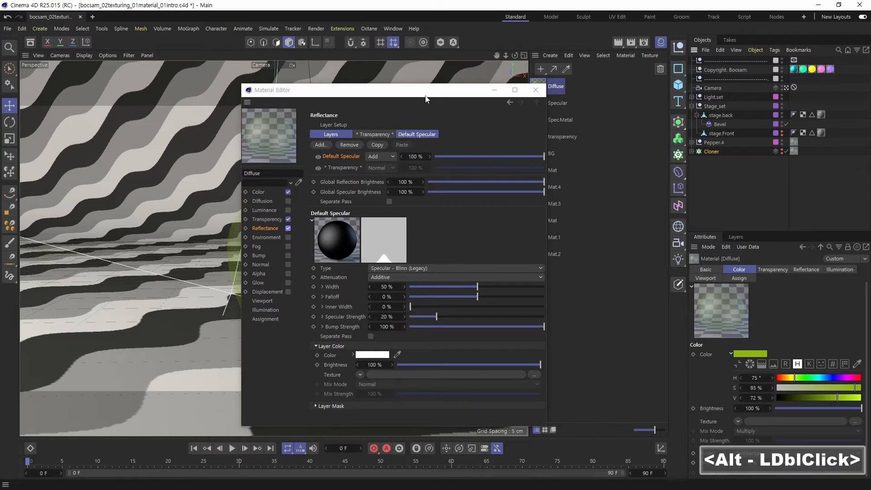
pyautogui.moveTo(426, 99); pyautogui.dragTo(724, 92)
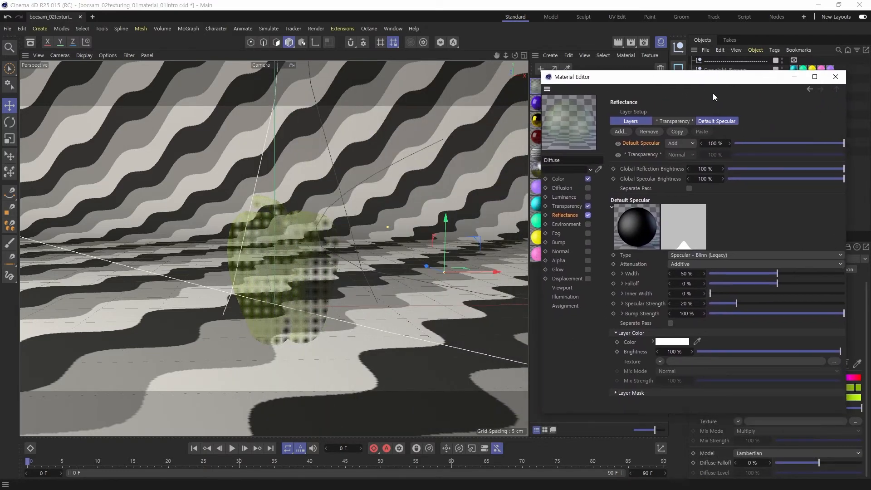
pyautogui.press('shift')
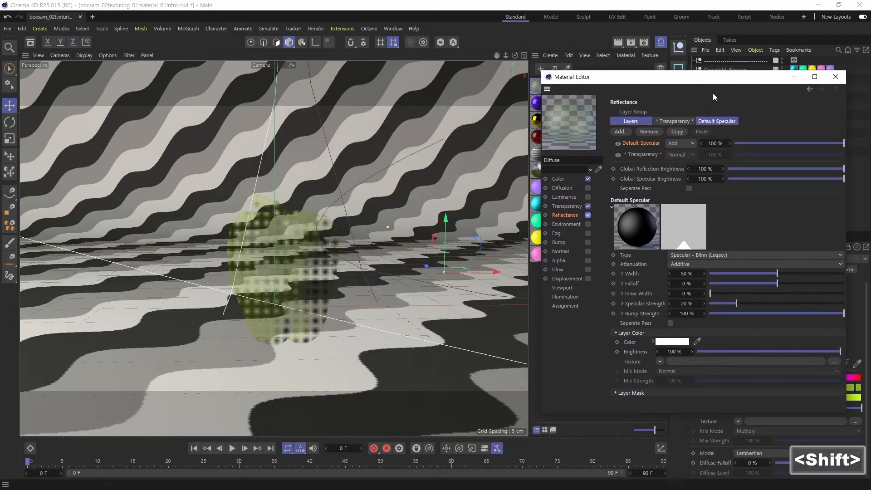
# Try the Reflection (Legacy) type on the Default Specular layer, and set the layer's type to Beckmann.
pyautogui.click(691, 255)
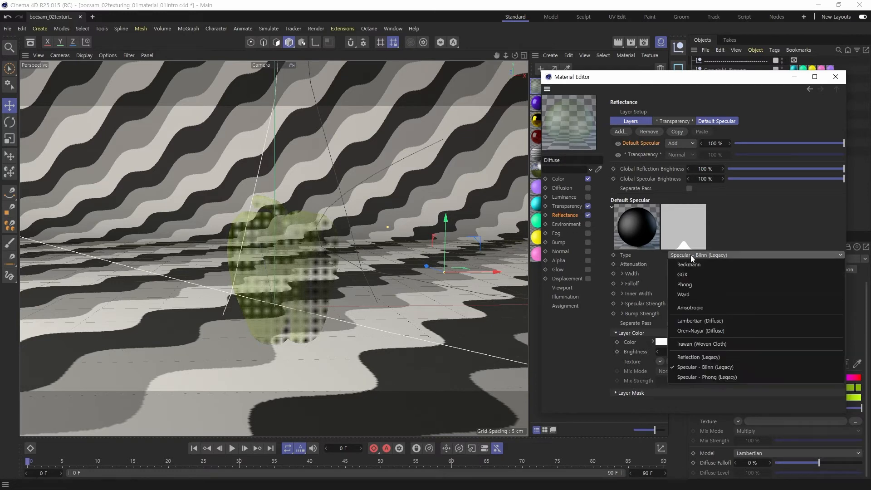
pyautogui.click(699, 358)
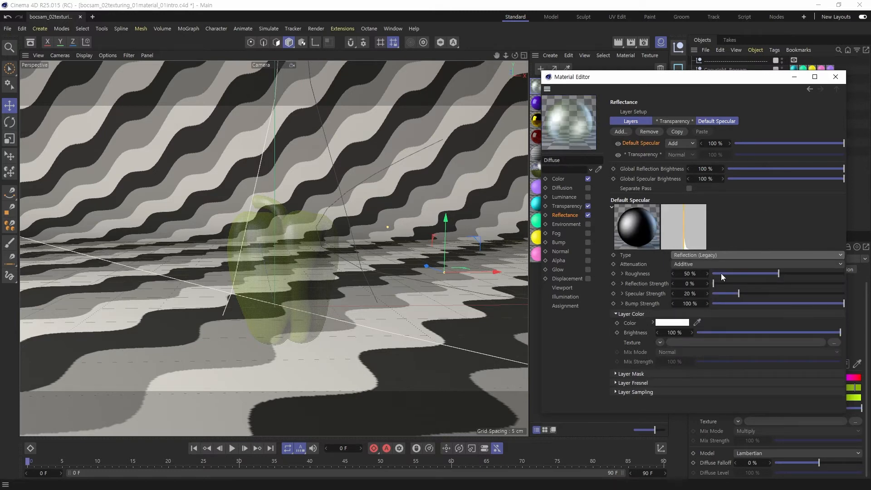
pyautogui.click(703, 256)
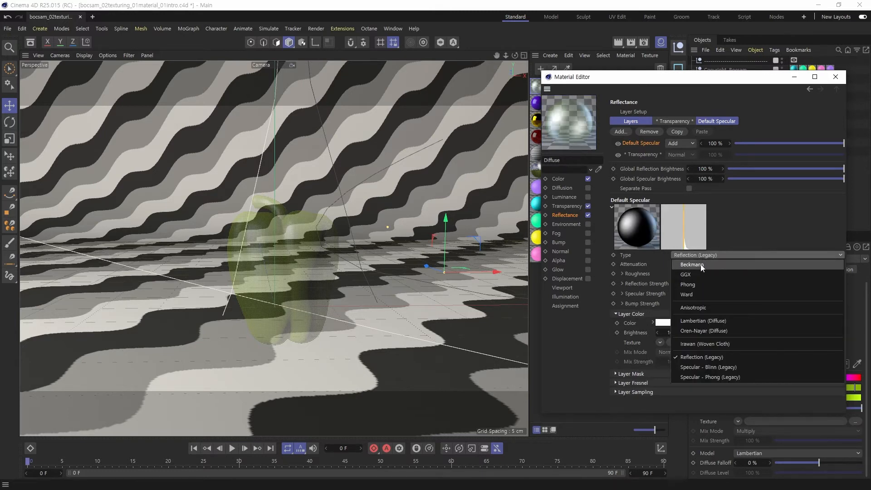
pyautogui.click(702, 265)
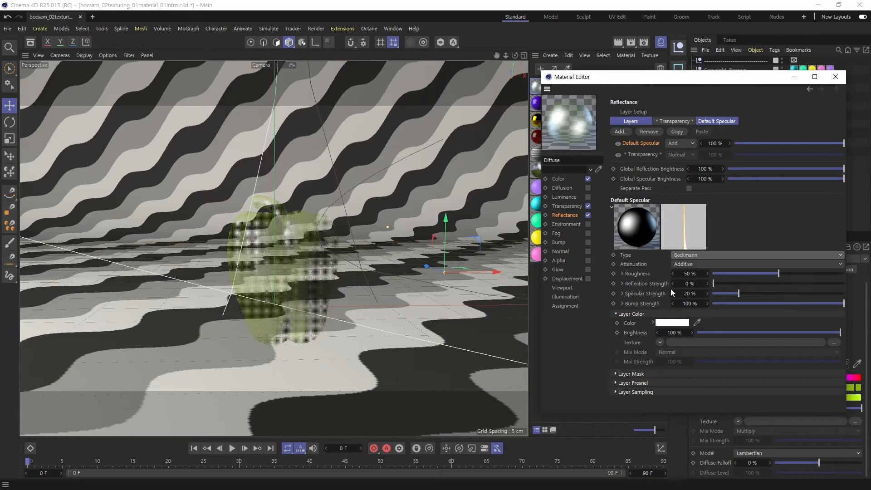
# Set the Default Specular layer's Roughness to 5% and its Reflection Strength to 95%.
pyautogui.click(695, 275)
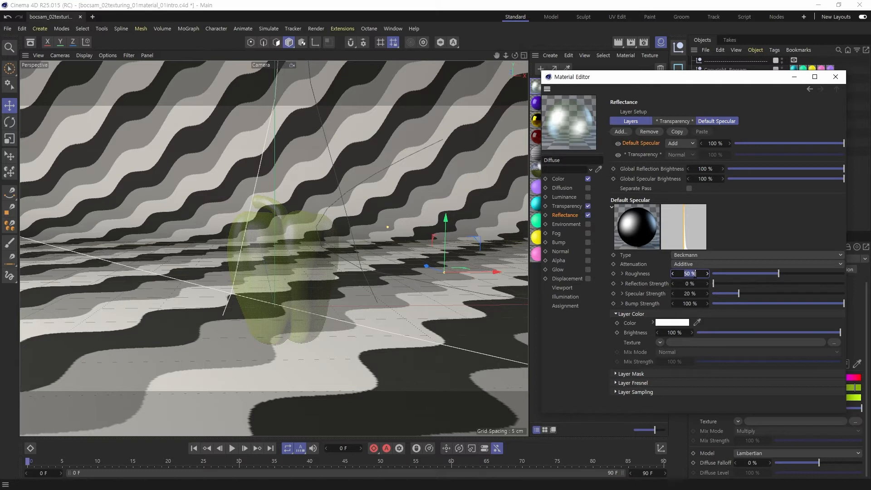
pyautogui.write('5')
pyautogui.press('Return')
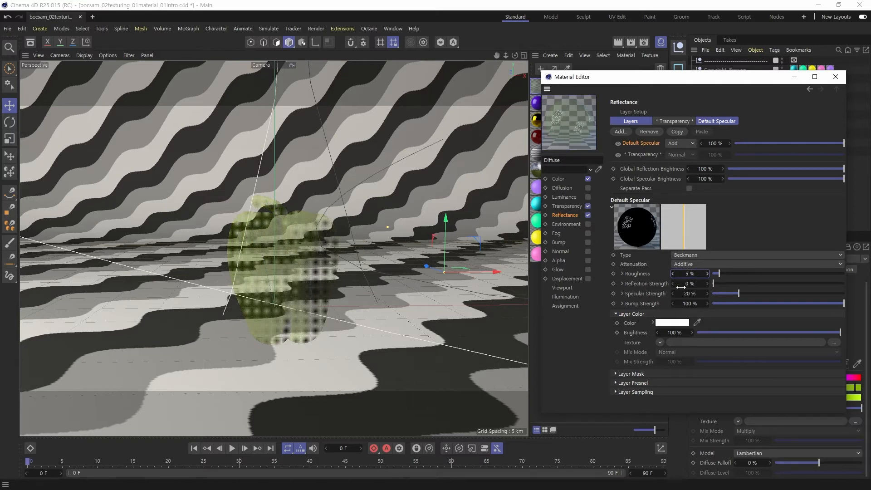
pyautogui.click(691, 283)
pyautogui.write('95')
pyautogui.press('Return')
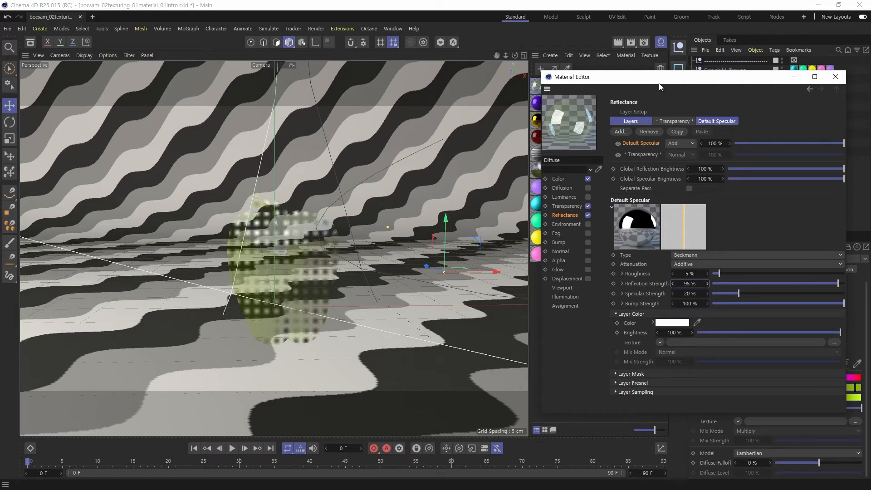
# Render the pepper to the Picture Viewer to check the reflections on the transparent material, and close the viewer.
pyautogui.hotkey('shift', 'r')
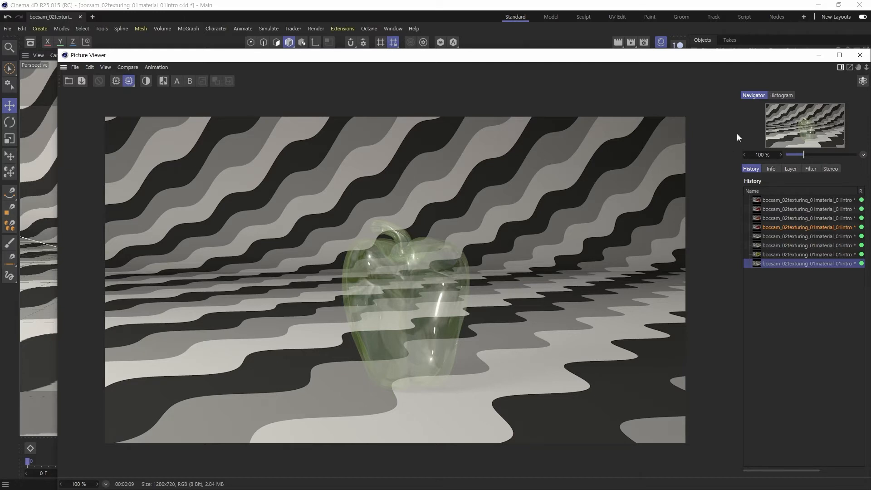
pyautogui.moveTo(793, 60); pyautogui.dragTo(773, 52)
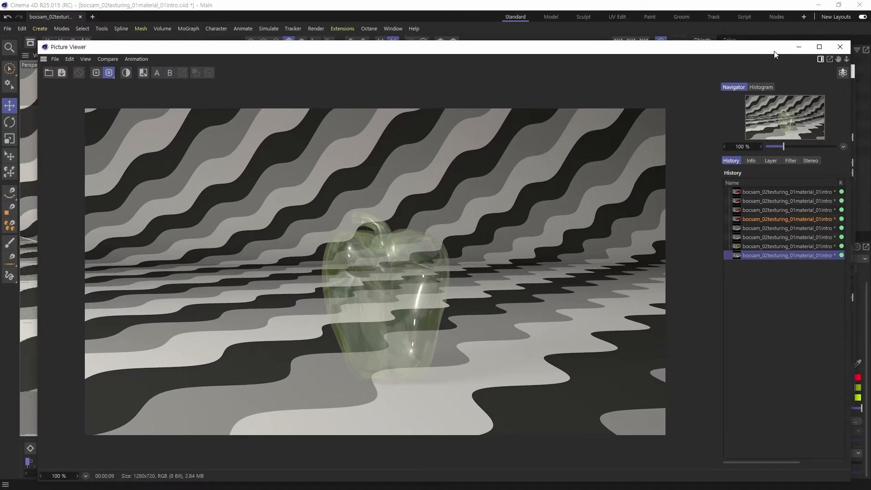
pyautogui.click(842, 48)
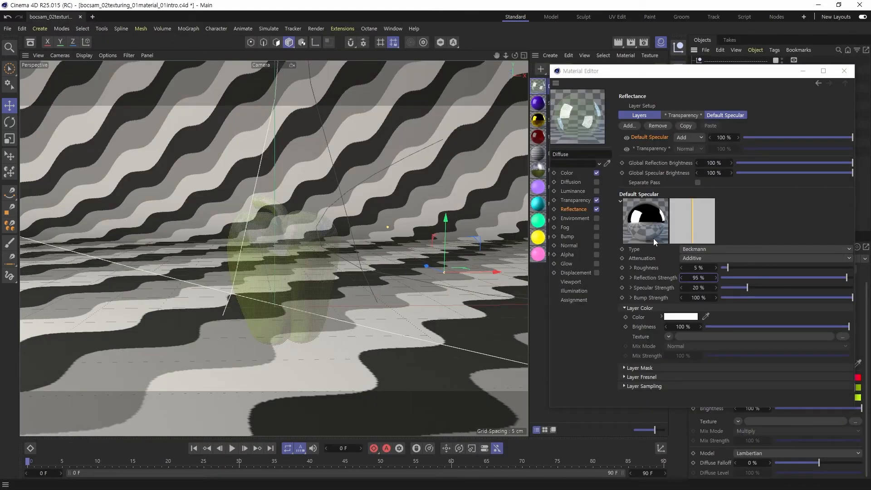
# Set the Refraction value in the Diffuse material's Transparency channel to 1.33.
pyautogui.click(573, 201)
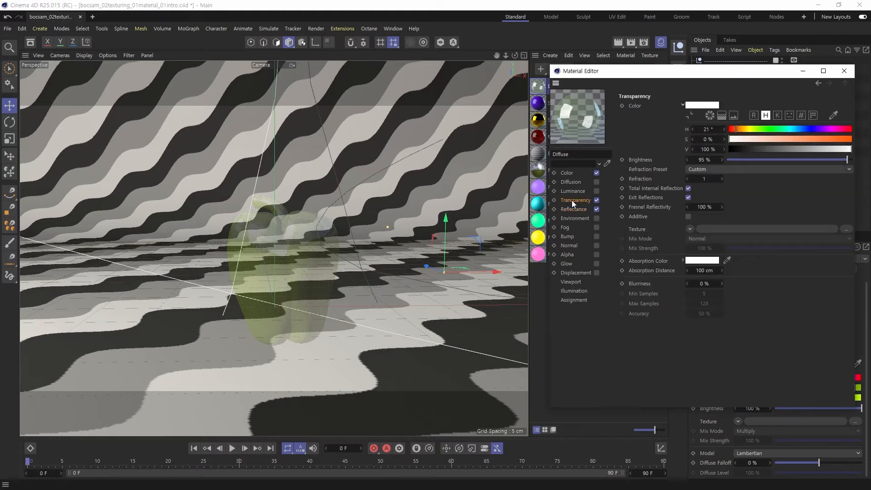
pyautogui.doubleClick(711, 179)
pyautogui.write('1.33')
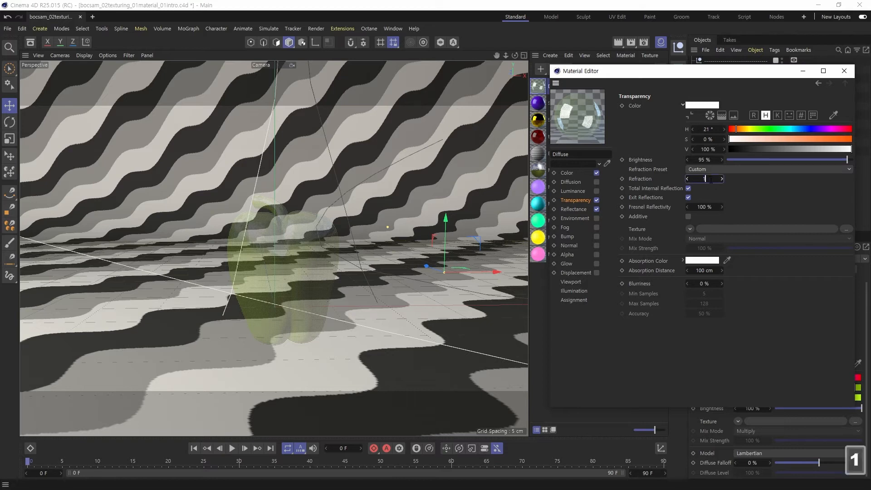
pyautogui.press('Return')
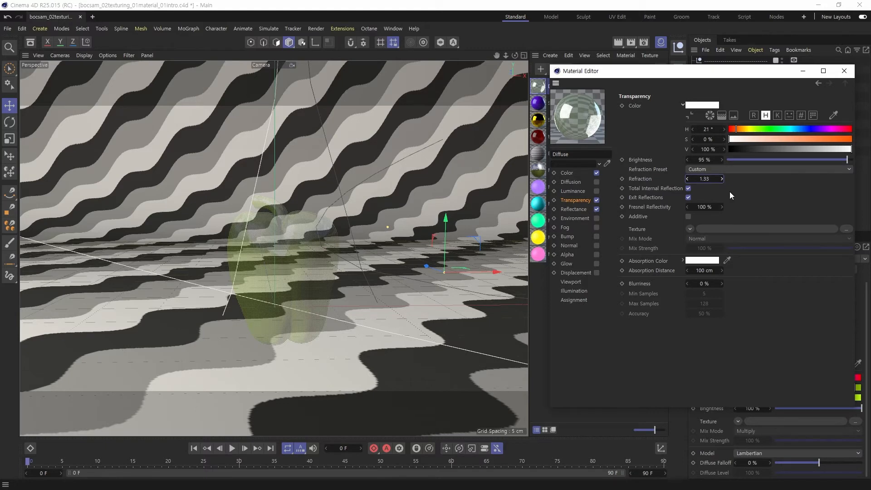
# Render the pepper to the Picture Viewer to examine the effect of the refraction, and close the viewer.
pyautogui.hotkey('shift', 'r')
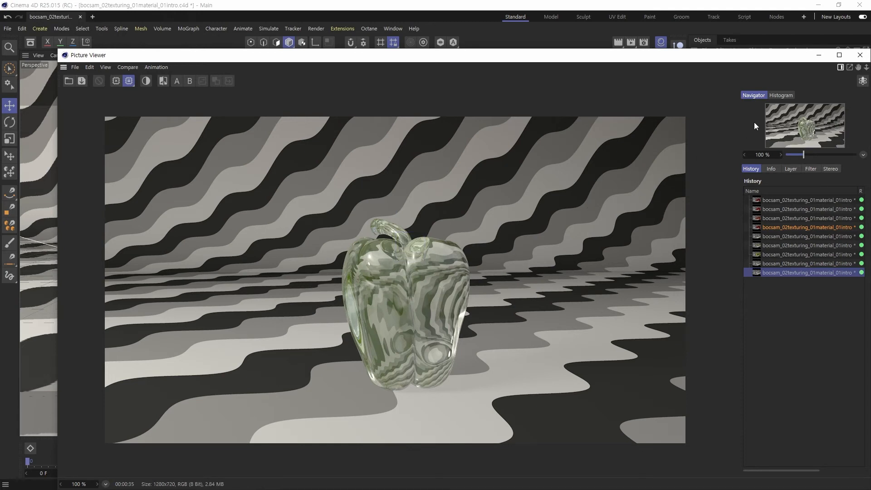
pyautogui.moveTo(751, 61); pyautogui.dragTo(734, 54)
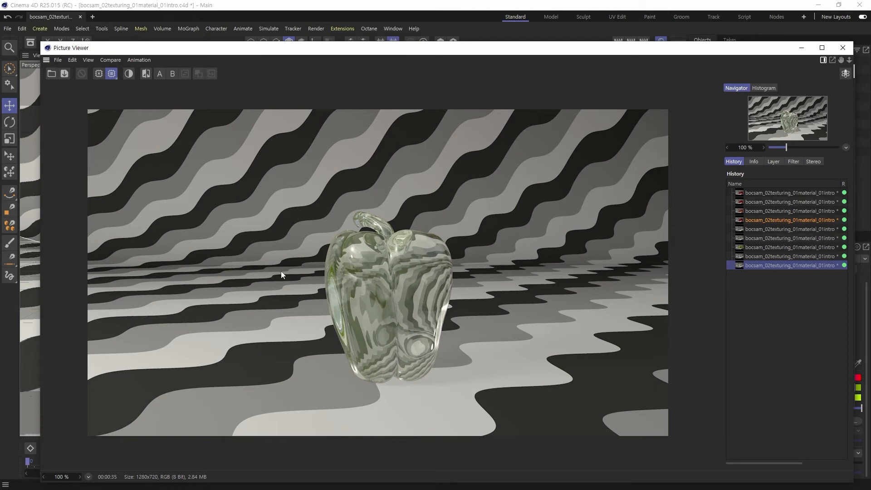
pyautogui.click(843, 49)
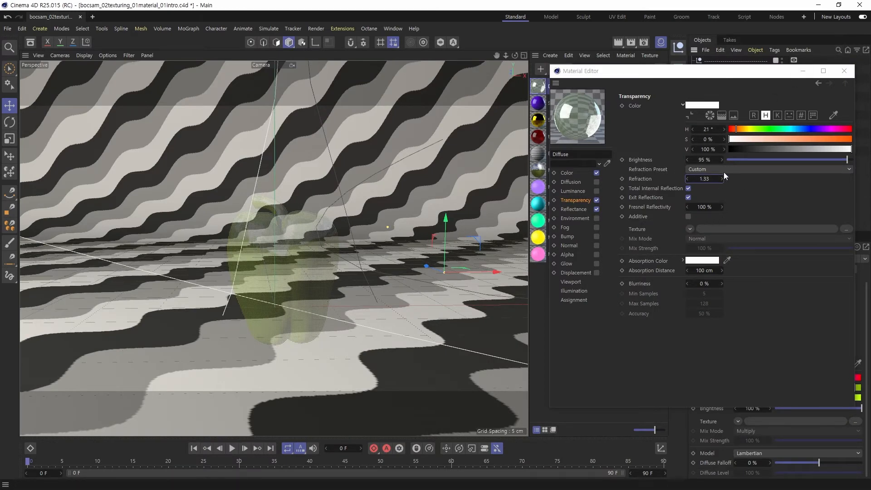
# Try the Water and Glass refraction presets on the Diffuse material, and set its Refraction Preset to Diamond.
pyautogui.click(764, 170)
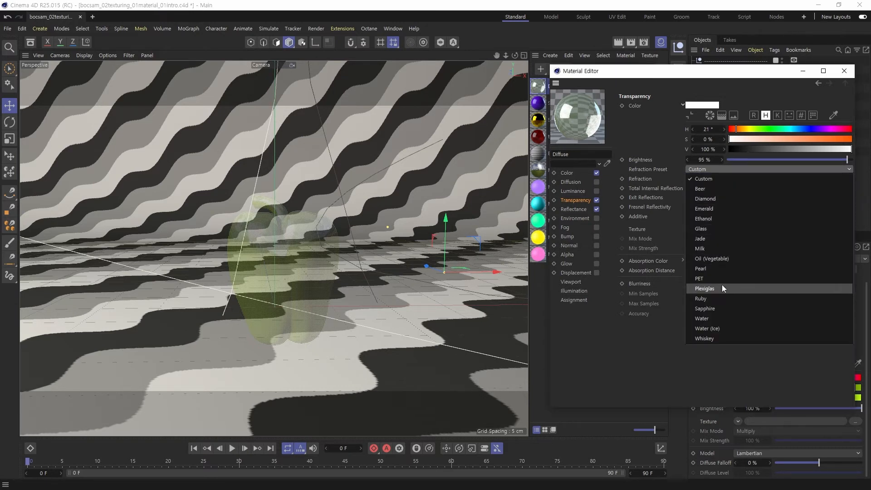
pyautogui.click(708, 320)
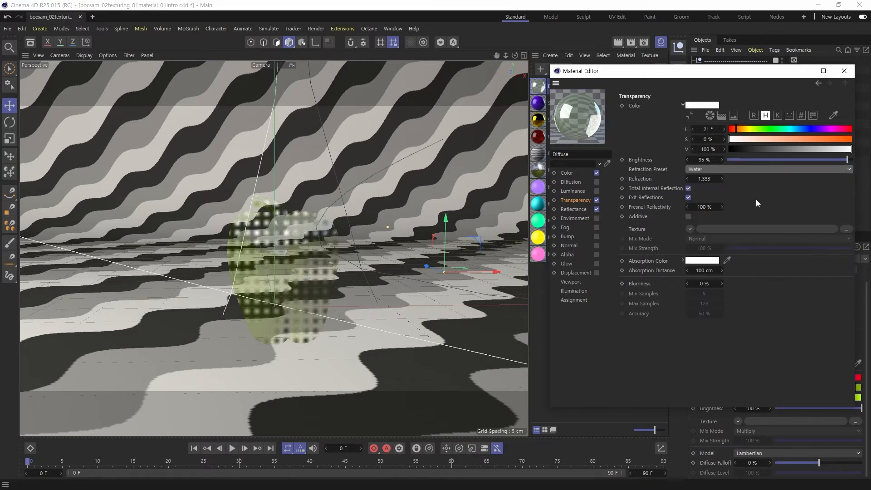
pyautogui.click(755, 170)
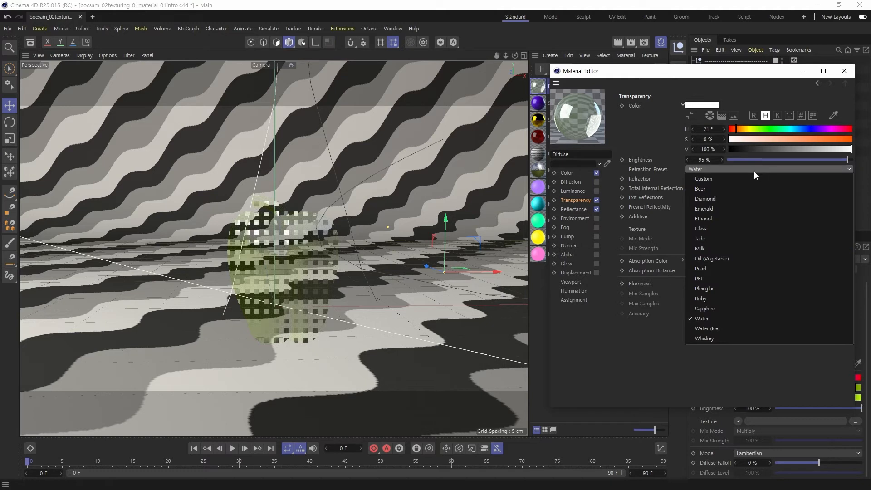
pyautogui.click(723, 230)
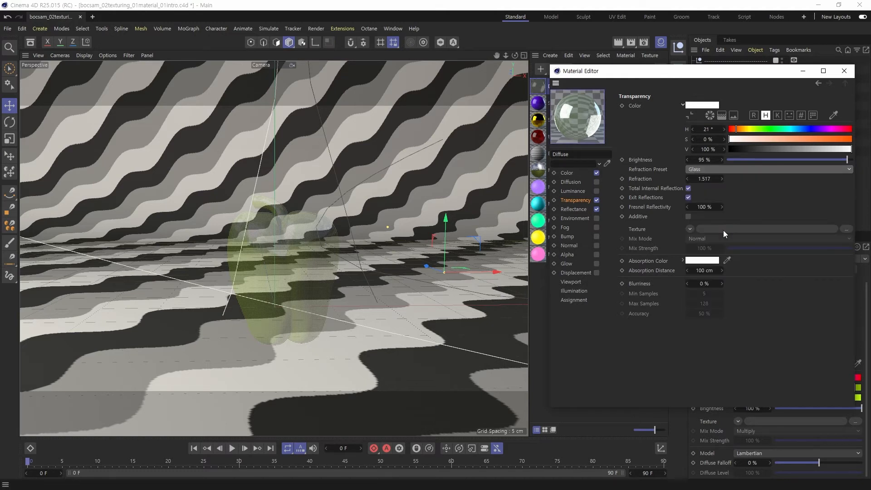
pyautogui.click(730, 170)
pyautogui.click(717, 197)
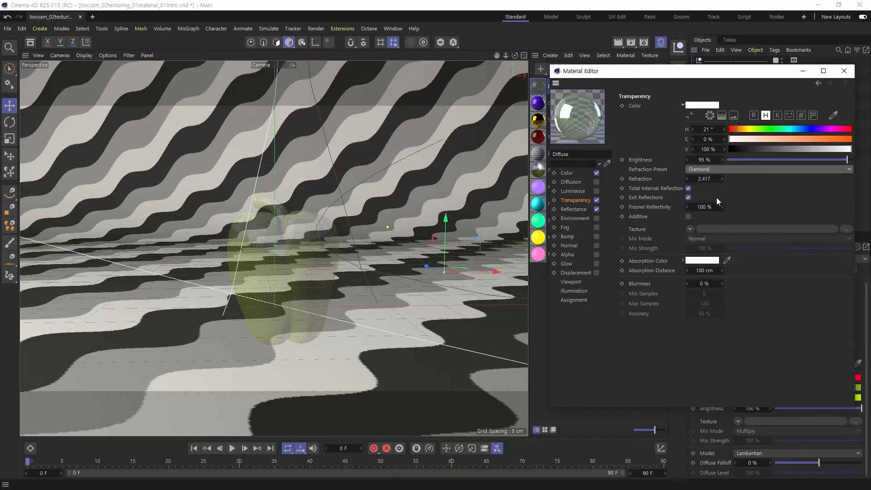
# Try the Milk refraction preset on the Diffuse material, and set its Refraction Preset to Water.
pyautogui.click(732, 171)
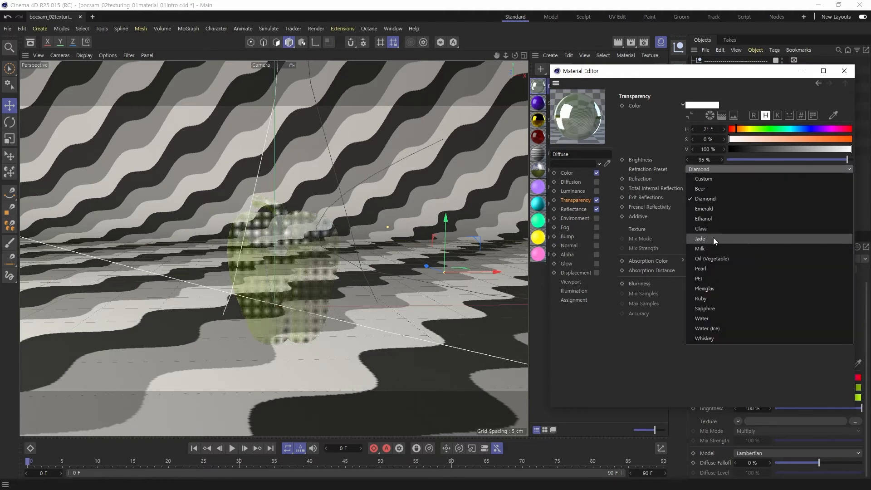
pyautogui.click(711, 249)
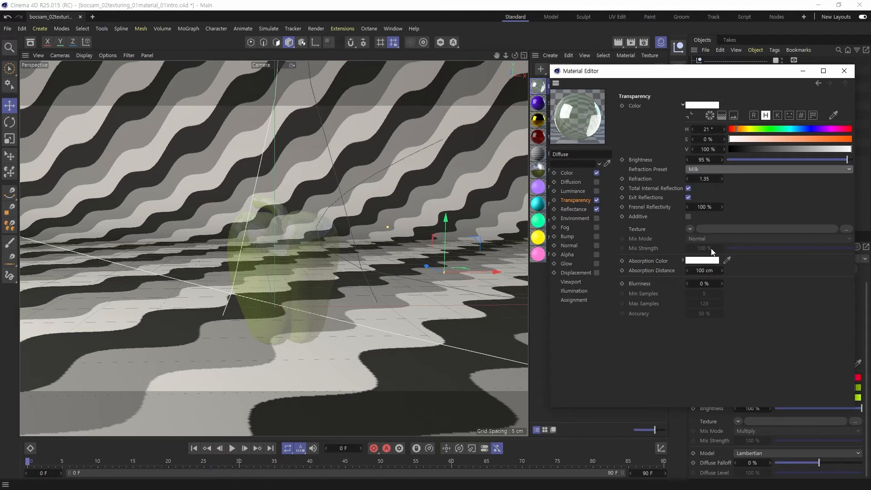
pyautogui.click(741, 171)
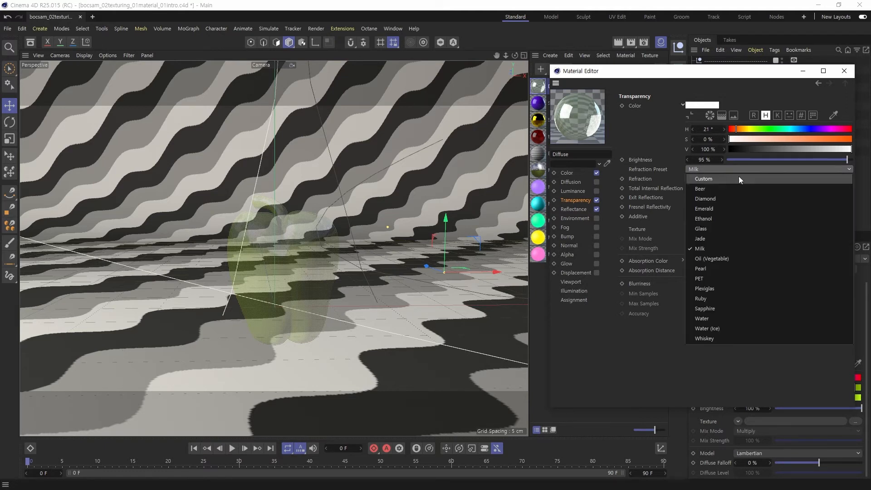
pyautogui.click(707, 320)
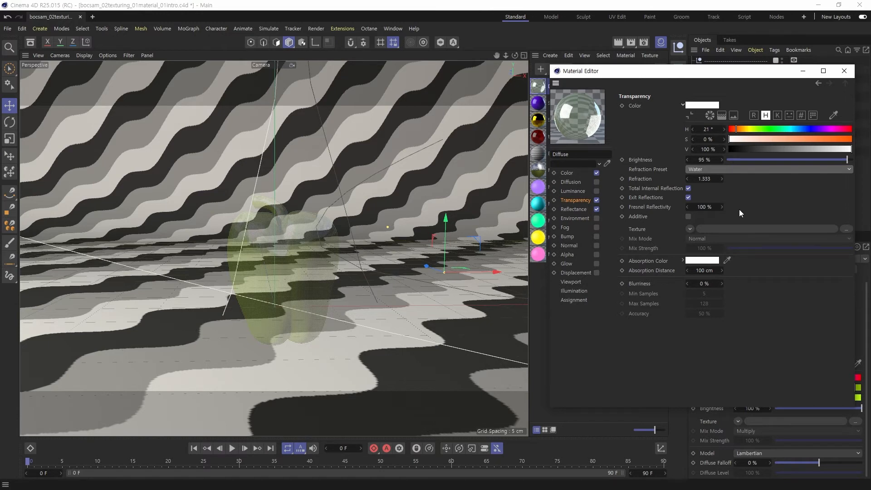
pyautogui.click(736, 170)
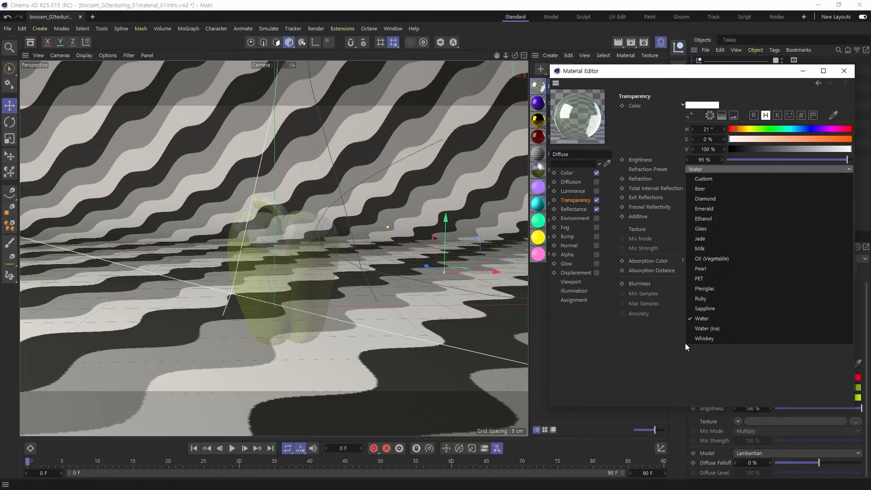
pyautogui.click(676, 374)
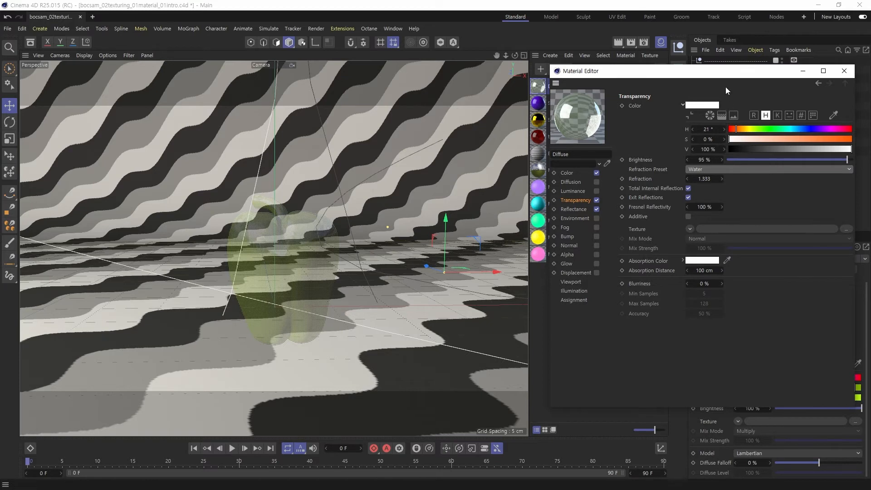
pyautogui.moveTo(724, 78); pyautogui.dragTo(709, 77)
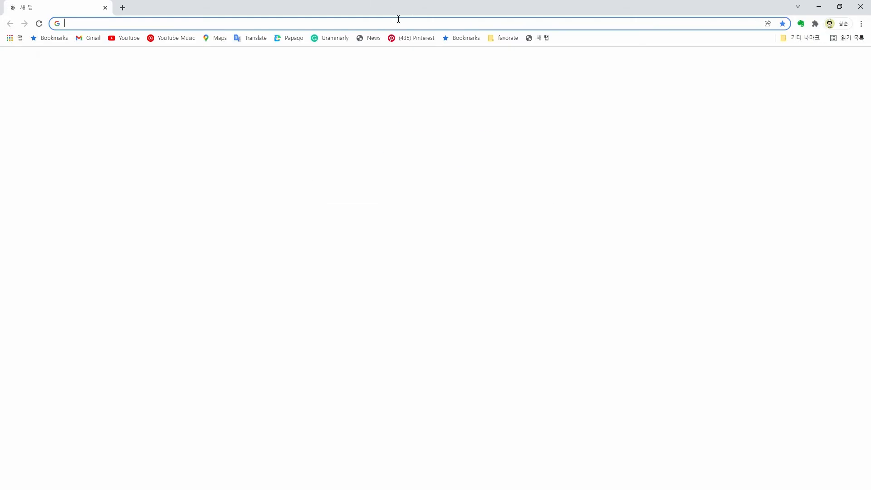
# Switch to the Chrome browser, look through the Standard Material Channel page to its Transparency section, and open the linked Index of Refraction list.
pyautogui.click(512, 227)
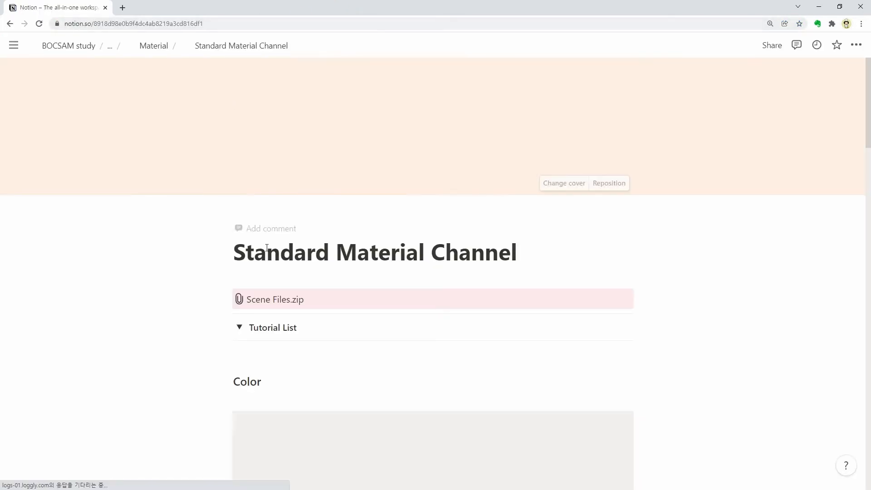
pyautogui.scroll(-3, 649, 294)
pyautogui.scroll(-7, 641, 292)
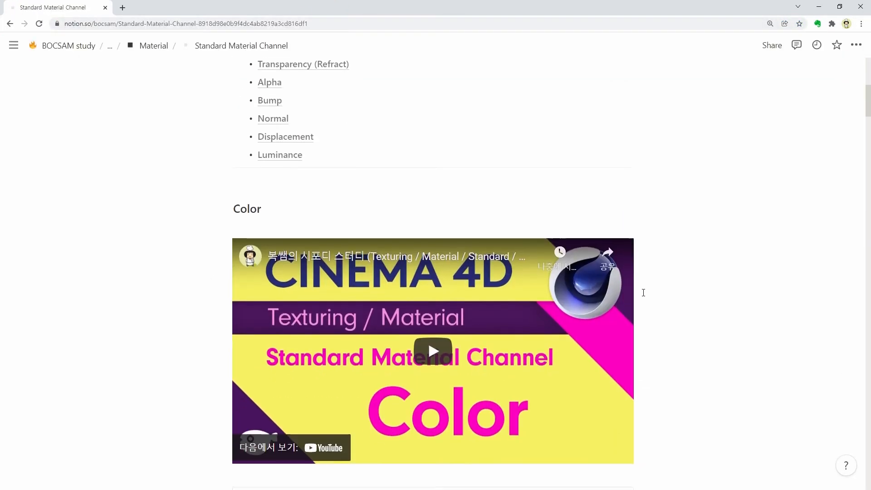
pyautogui.scroll(7, 641, 292)
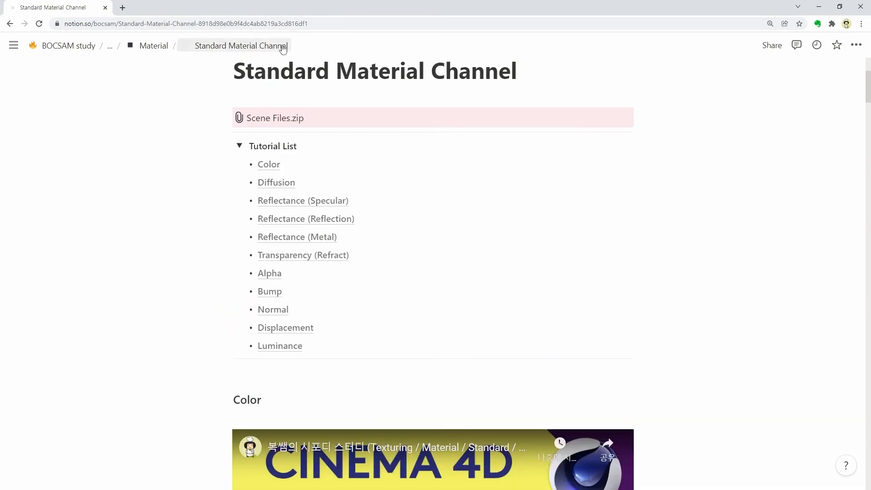
pyautogui.scroll(-6, 641, 278)
pyautogui.scroll(-10, 640, 284)
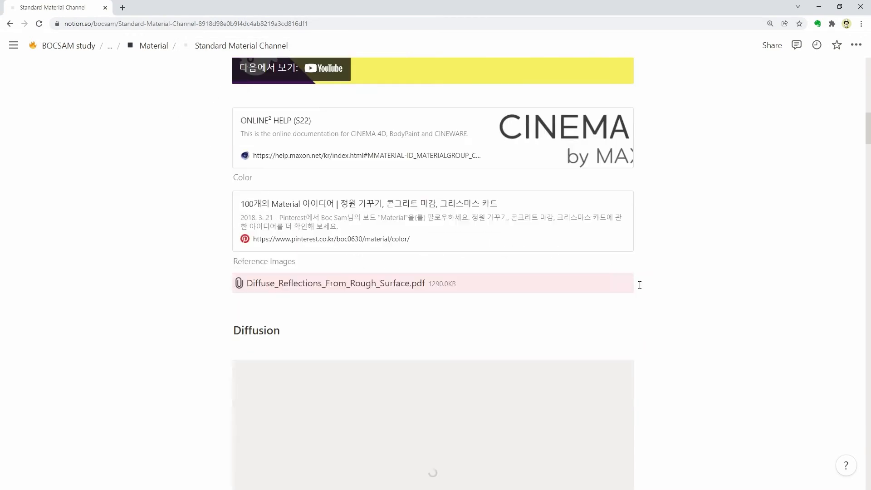
pyautogui.scroll(-15, 662, 288)
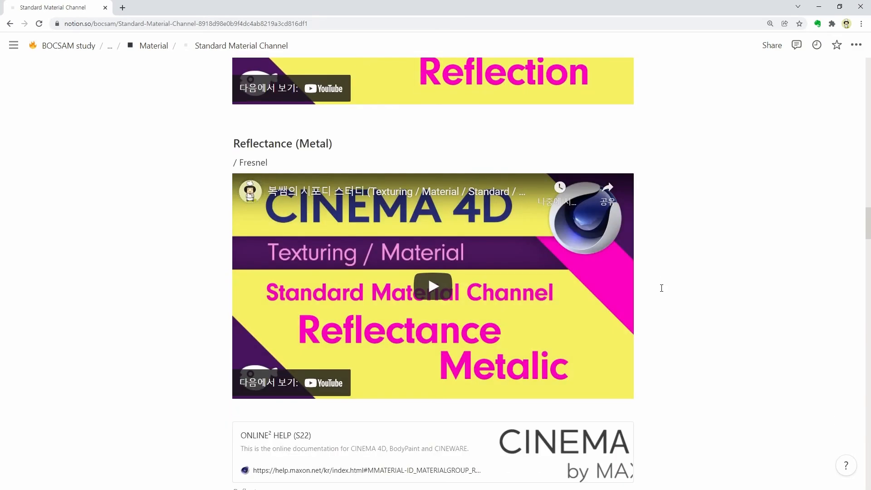
pyautogui.scroll(-10, 662, 287)
pyautogui.scroll(-12, 662, 292)
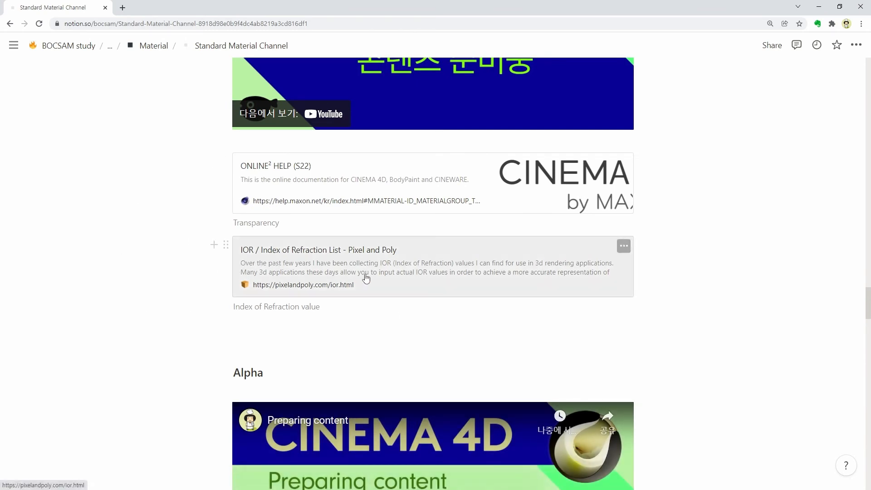
pyautogui.click(454, 268)
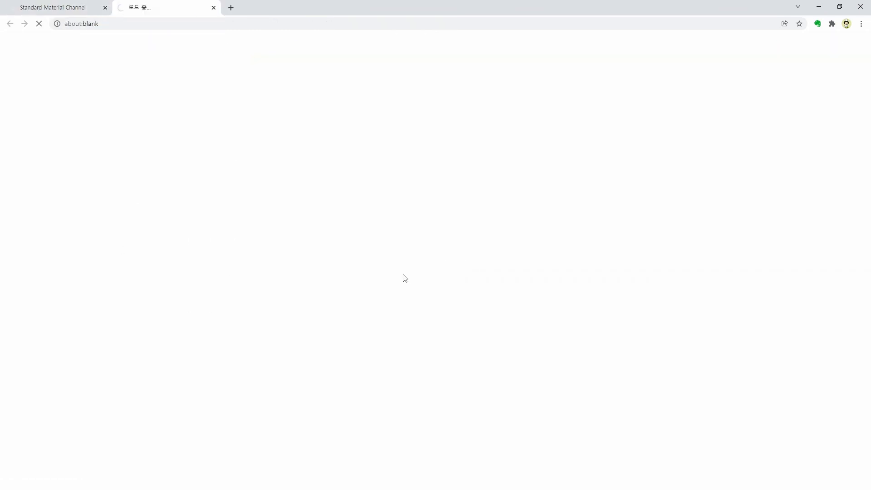
# Examine the Min and Max refraction values in the Common Materials and alphabetical material tables of the IOR list.
pyautogui.scroll(-7, 623, 290)
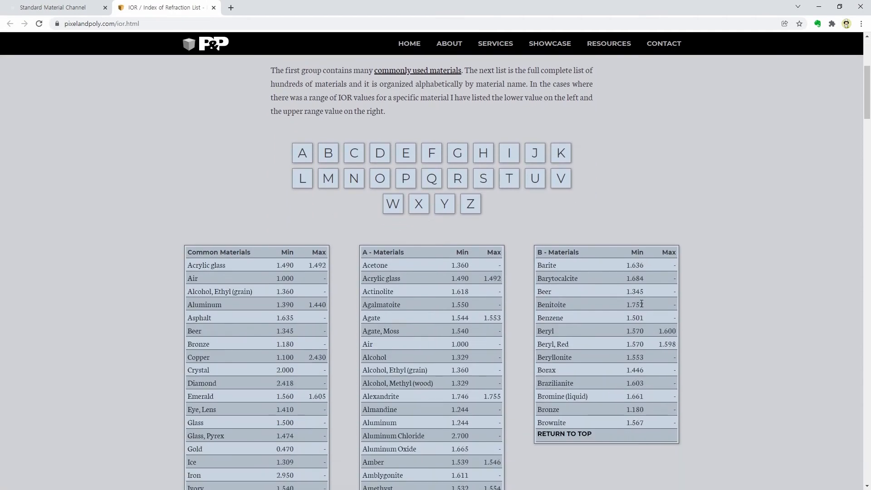
pyautogui.scroll(-1, 622, 290)
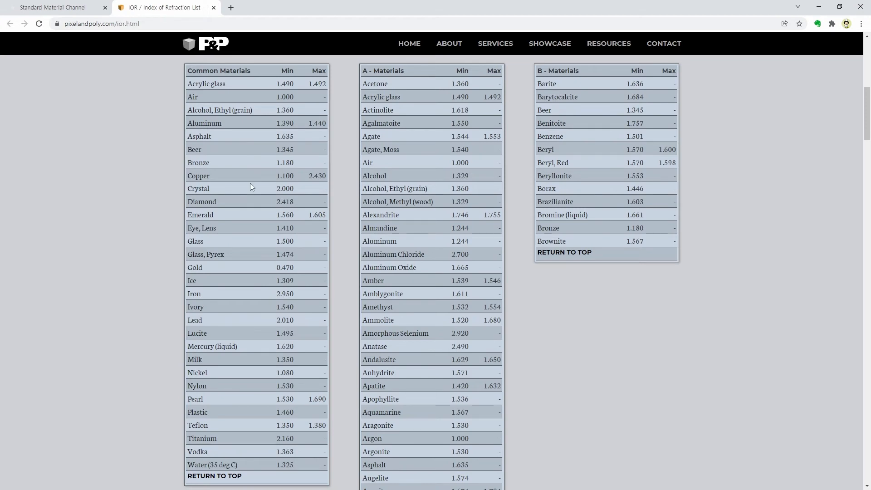
pyautogui.scroll(1, 241, 186)
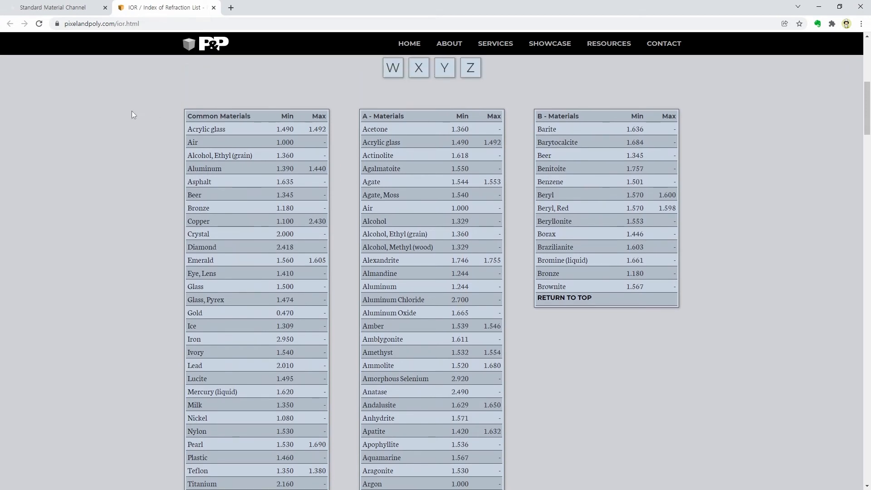
pyautogui.scroll(-4, 213, 117)
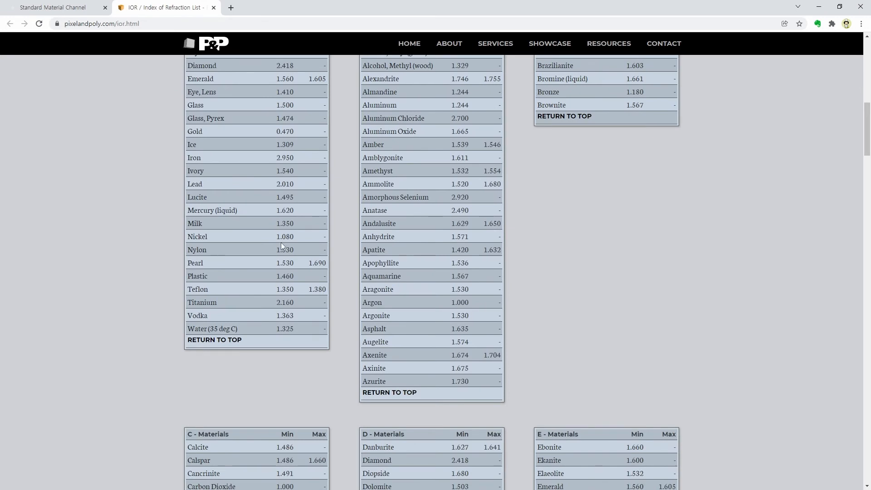
pyautogui.scroll(2, 281, 242)
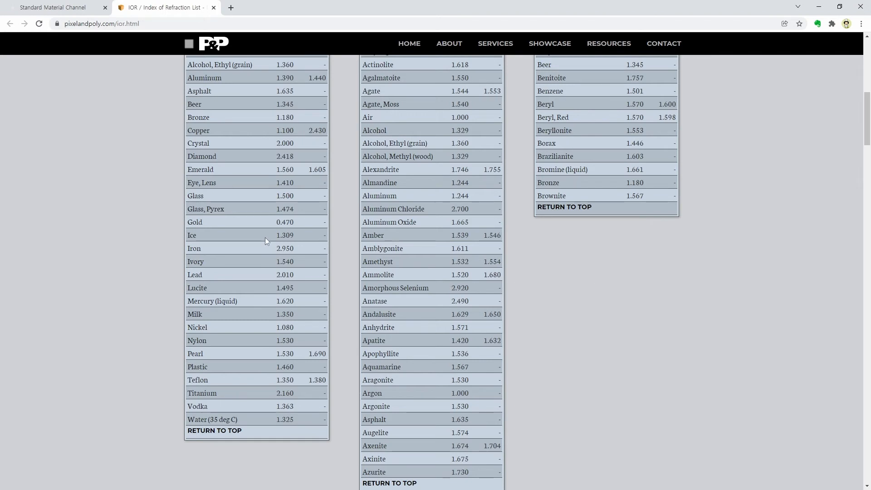
pyautogui.scroll(3, 266, 191)
pyautogui.scroll(-5, 197, 188)
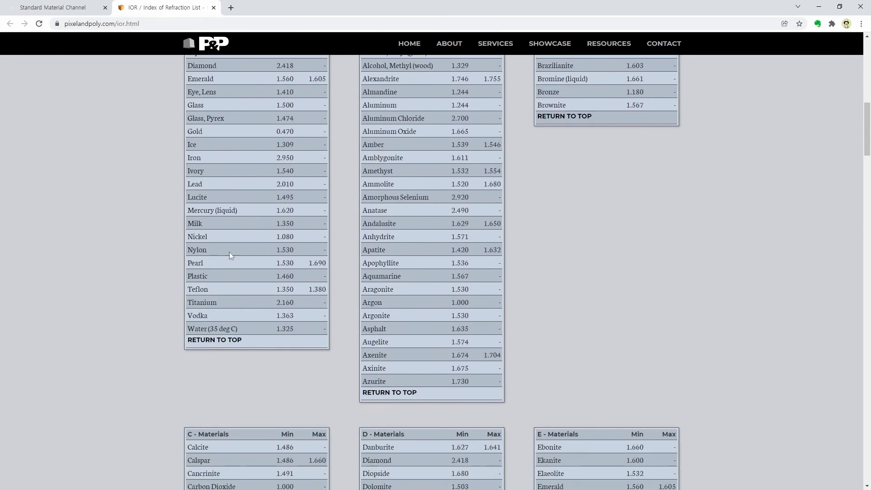
pyautogui.scroll(4, 498, 163)
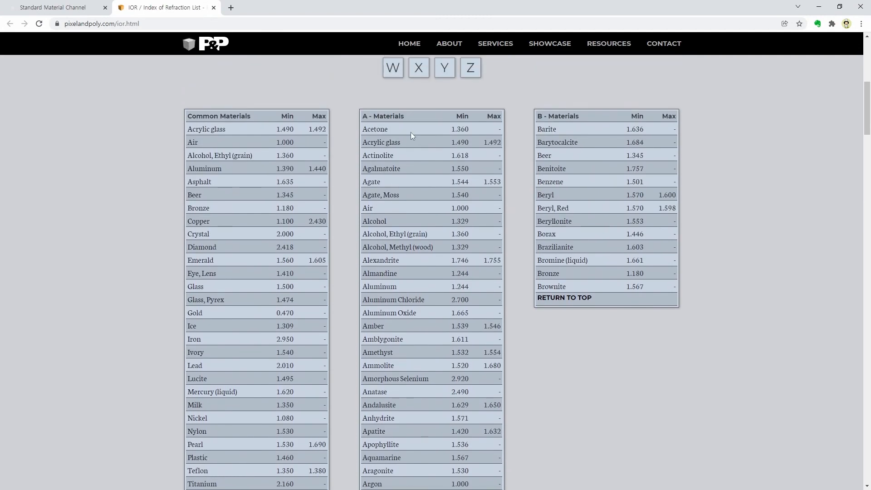
pyautogui.scroll(-2, 561, 142)
pyautogui.scroll(-15, 561, 142)
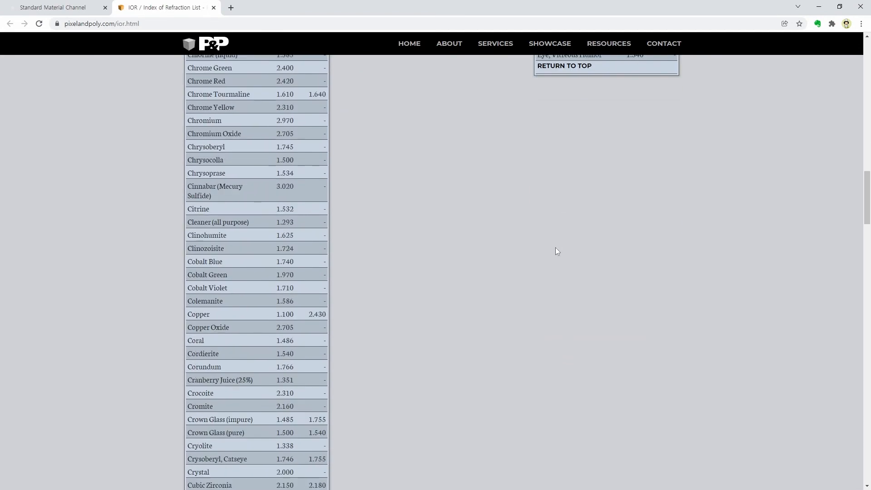
pyautogui.scroll(12, 553, 252)
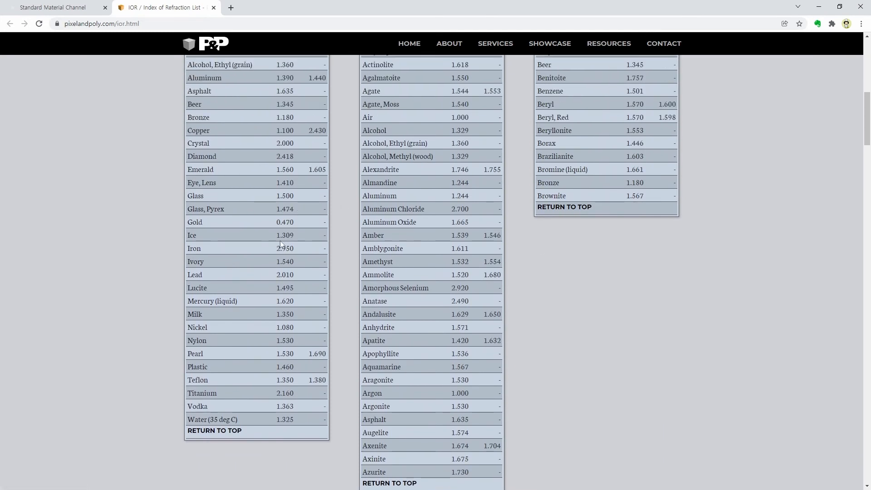
# Switch back to Cinema 4D and open the Refraction value in the Diffuse material's Transparency channel for editing.
pyautogui.click(819, 7)
pyautogui.click(689, 179)
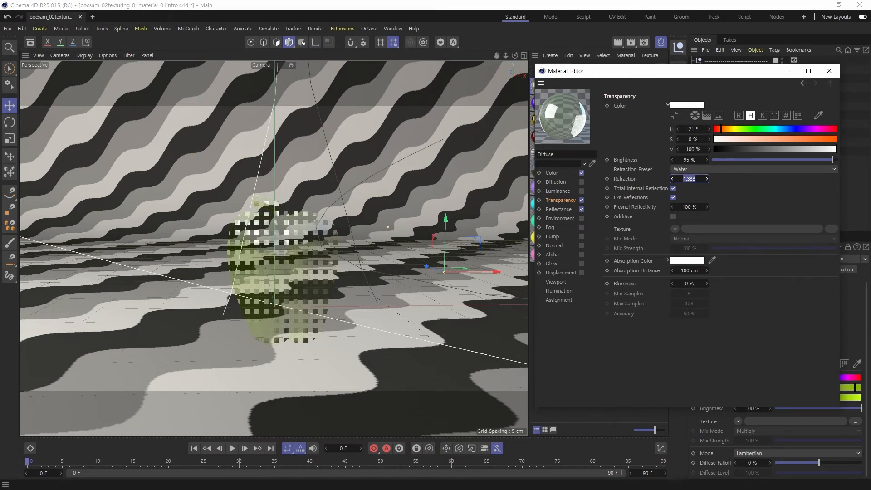
pyautogui.click(731, 194)
pyautogui.moveTo(693, 76); pyautogui.dragTo(651, 78)
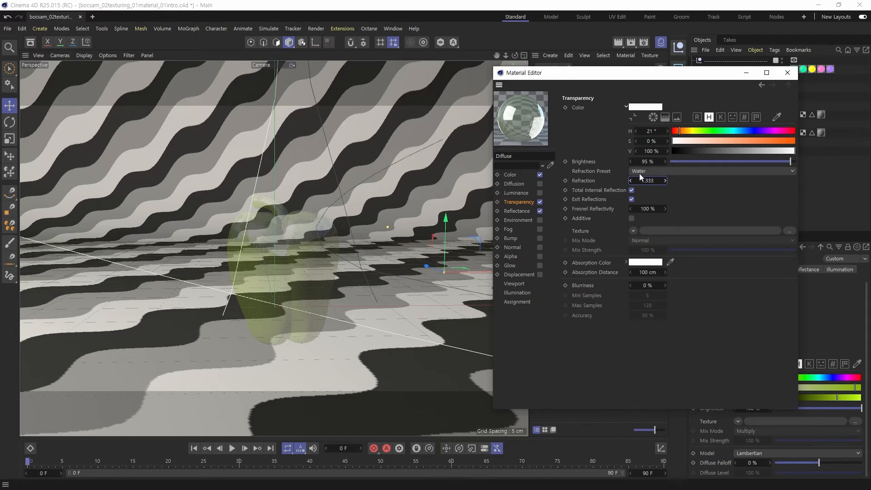
# Set the Default Specular layer's Fresnel to Dielectric with the Water preset in the Reflectance channel, and return to the Transparency channel.
pyautogui.click(514, 211)
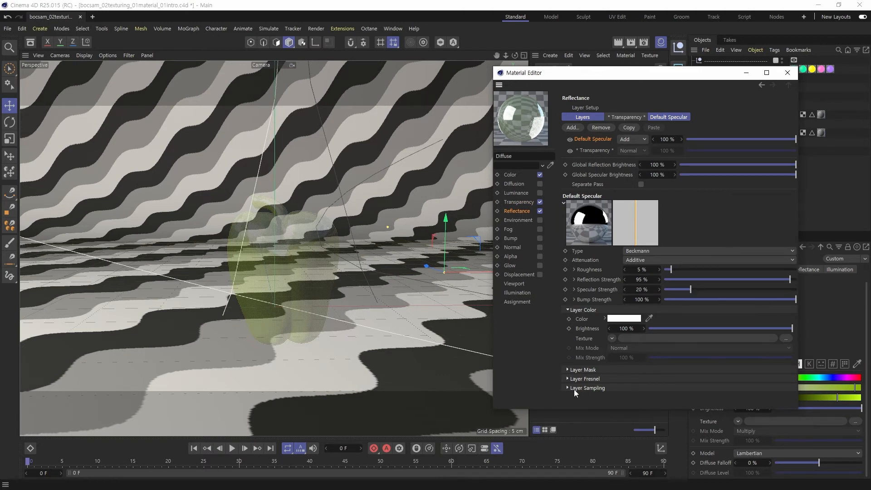
pyautogui.click(569, 379)
pyautogui.click(627, 388)
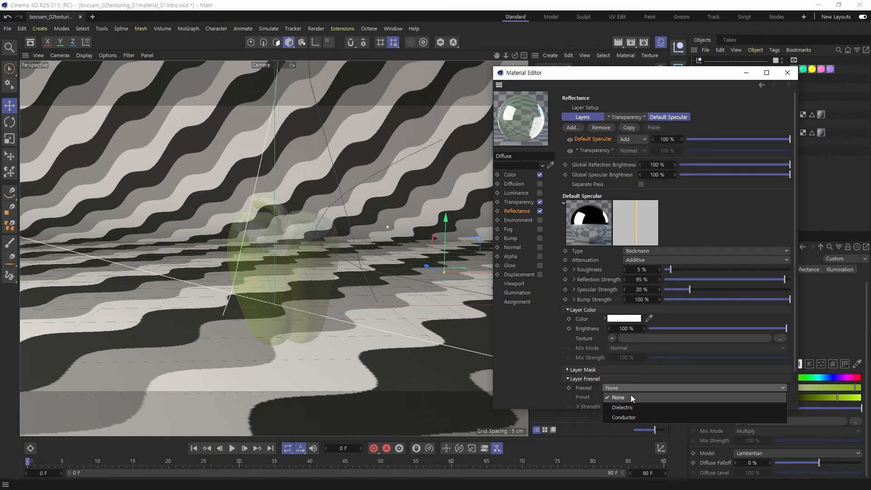
pyautogui.click(631, 407)
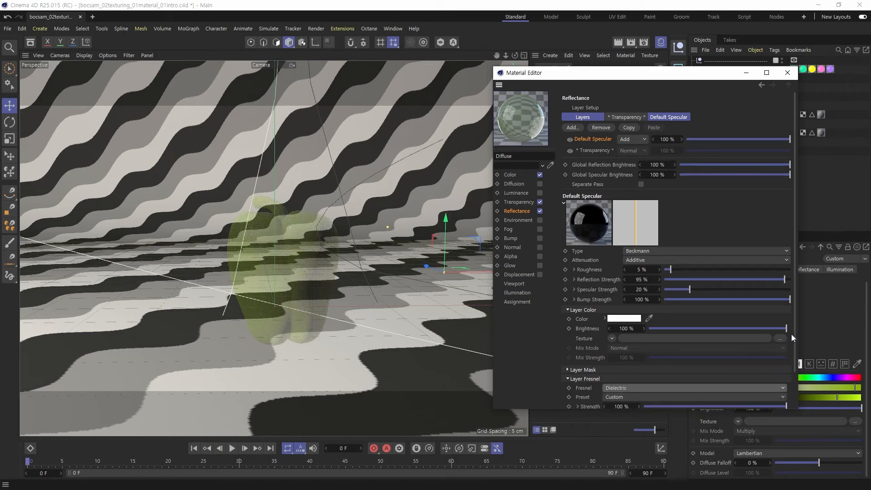
pyautogui.scroll(-3, 794, 335)
pyautogui.click(636, 356)
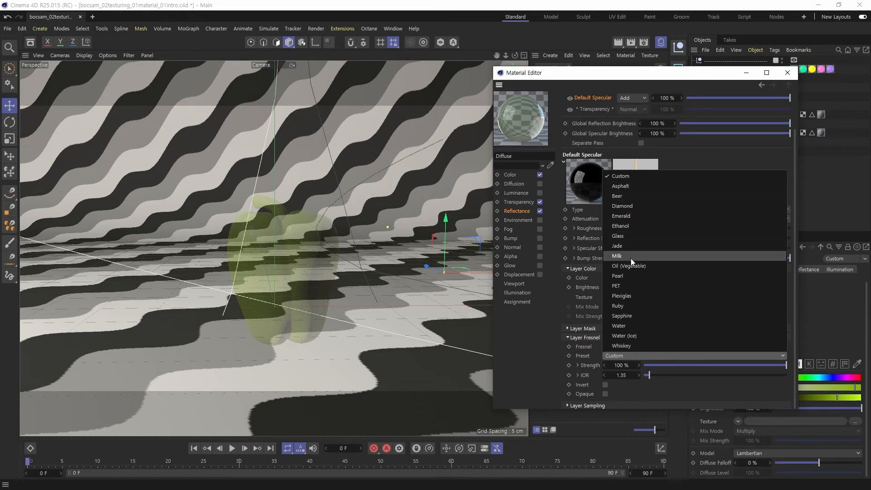
pyautogui.click(627, 326)
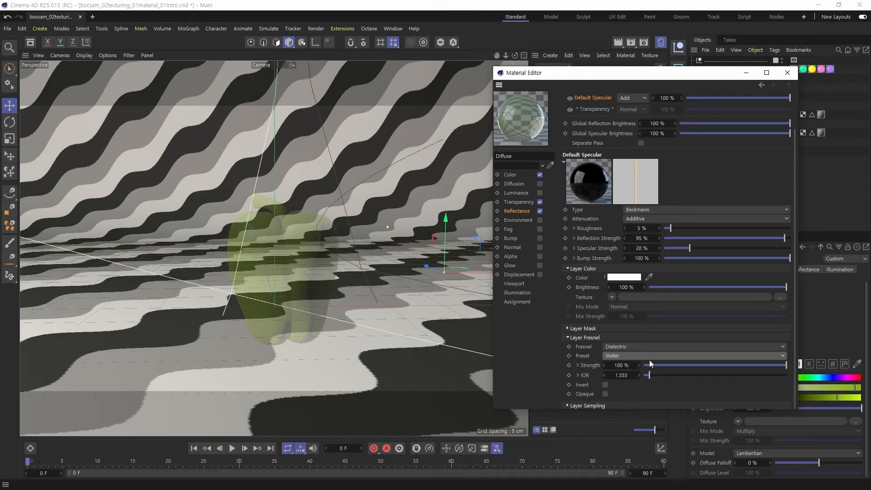
pyautogui.click(519, 202)
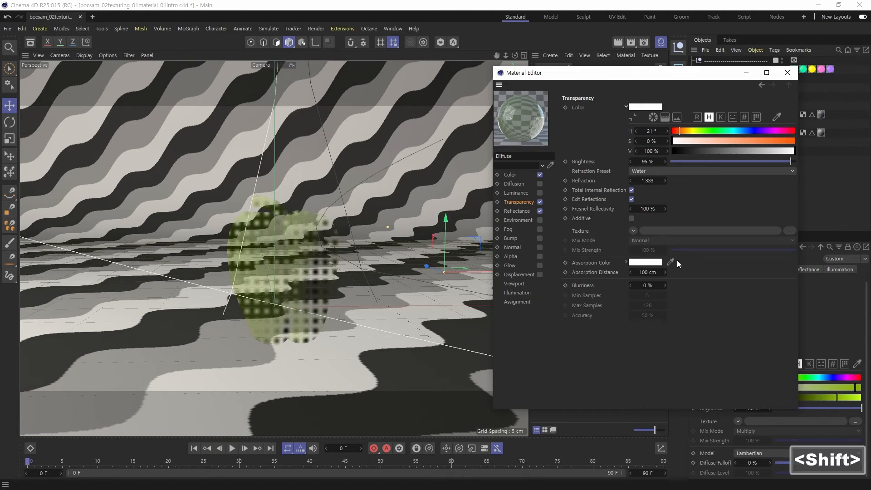
# Render the pepper to the Picture Viewer and compare the new render with the previous one in the render history.
pyautogui.hotkey('shift', 'r')
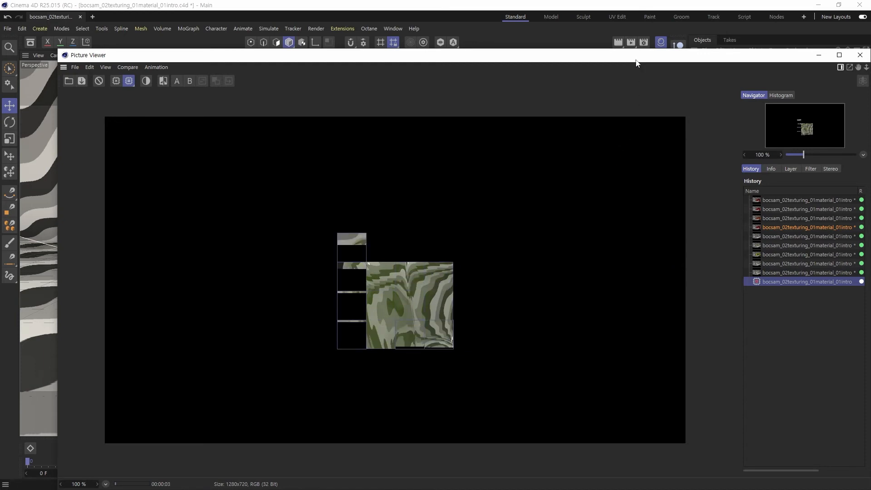
pyautogui.moveTo(636, 60); pyautogui.dragTo(616, 41)
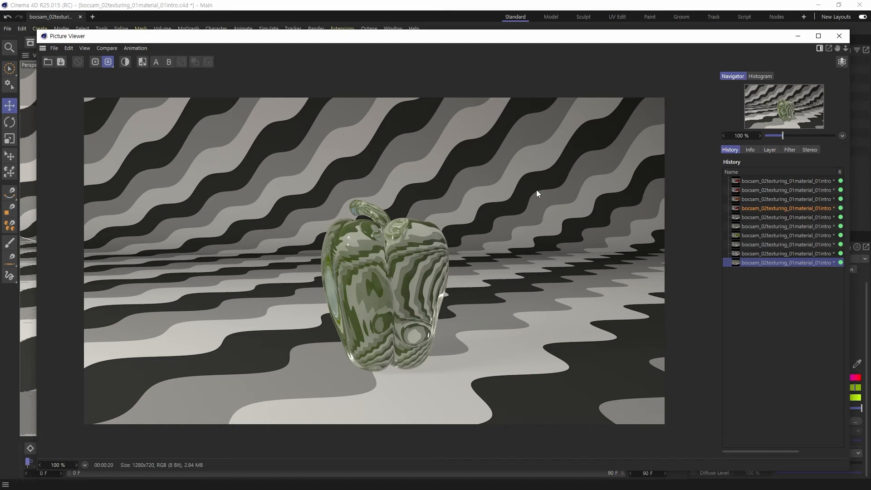
pyautogui.click(775, 254)
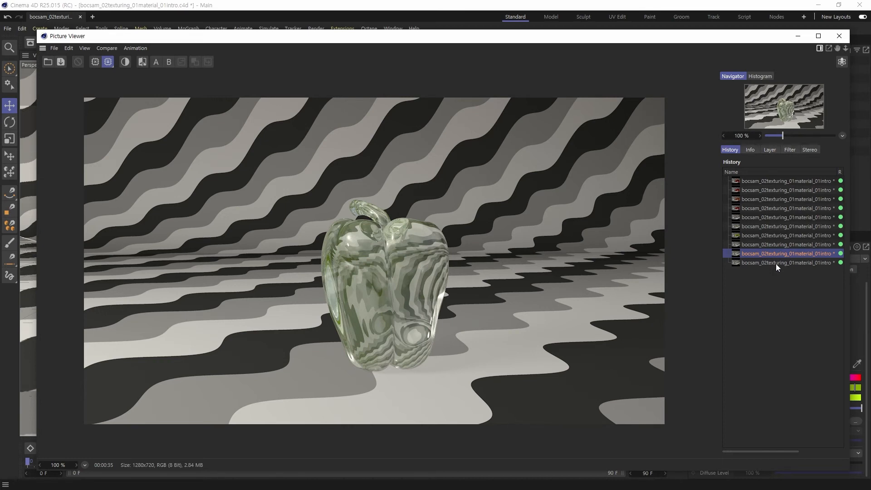
pyautogui.click(776, 264)
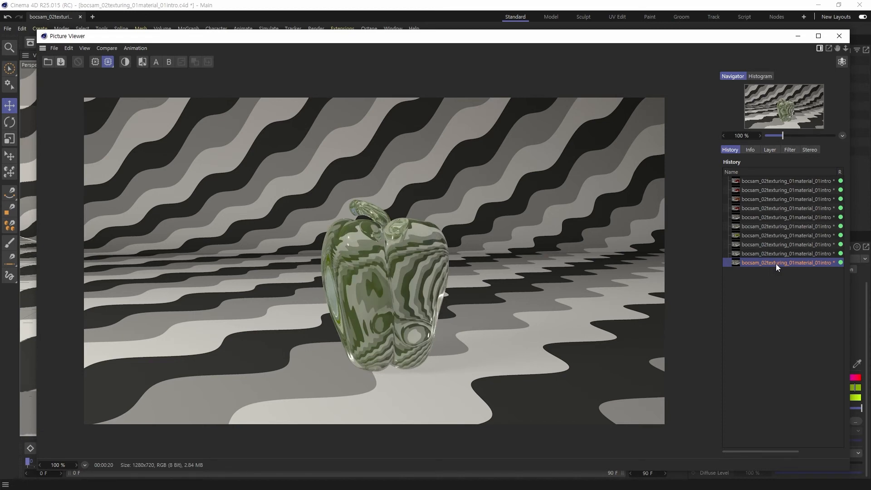
# Compare the last two pepper renders by alternating between them in the render history, and close the Picture Viewer.
pyautogui.click(777, 254)
pyautogui.click(776, 261)
pyautogui.click(778, 252)
pyautogui.click(778, 261)
pyautogui.click(778, 255)
pyautogui.click(778, 263)
pyautogui.click(779, 255)
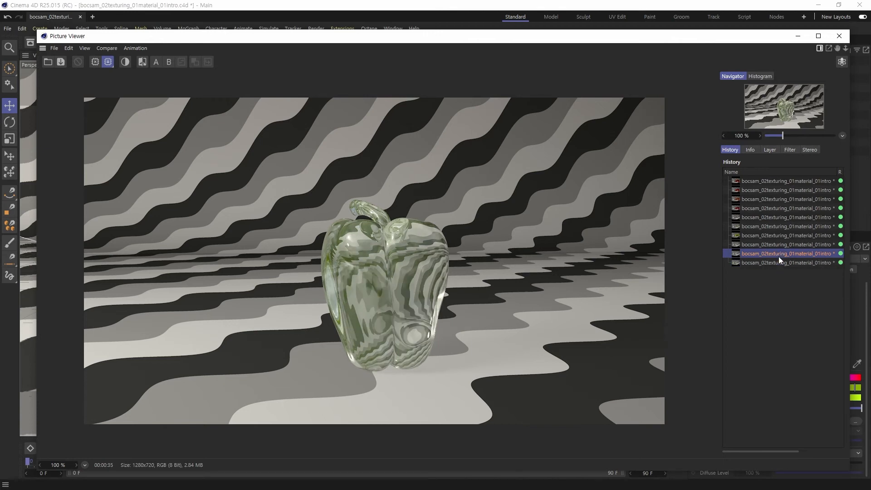
pyautogui.click(779, 263)
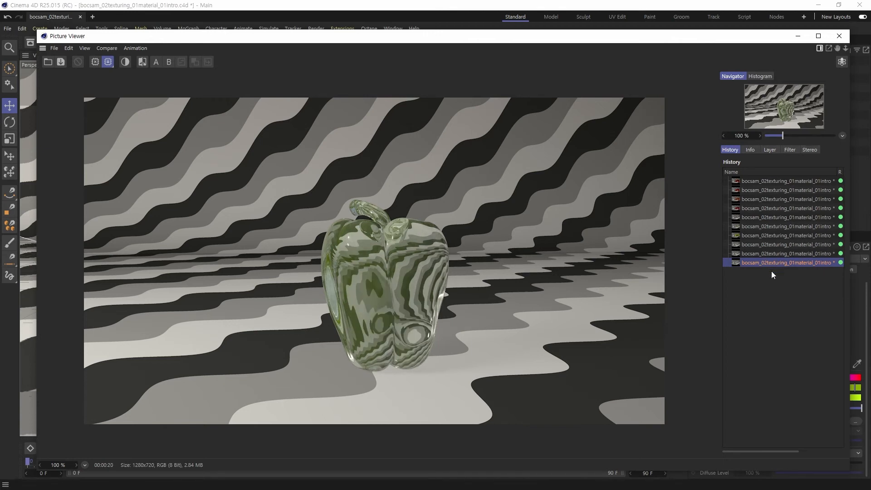
pyautogui.click(840, 36)
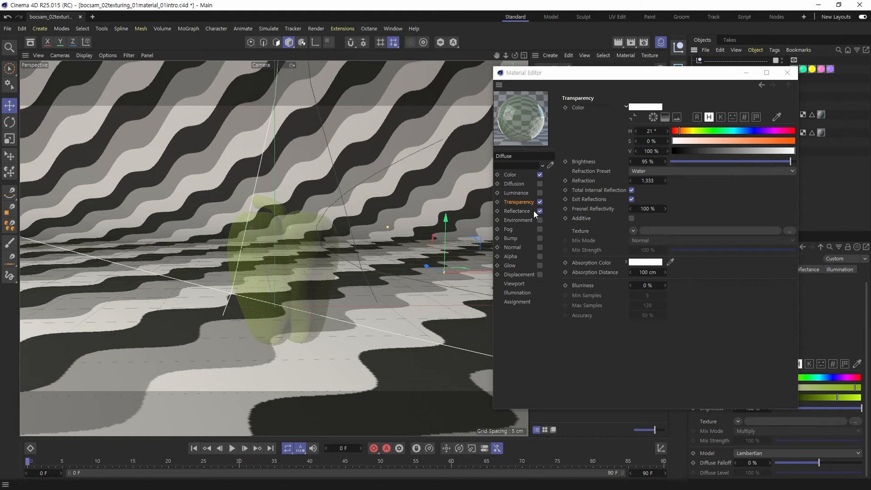
# Change the hue in the Diffuse material's Color channel to turquoise, 176°.
pyautogui.click(512, 175)
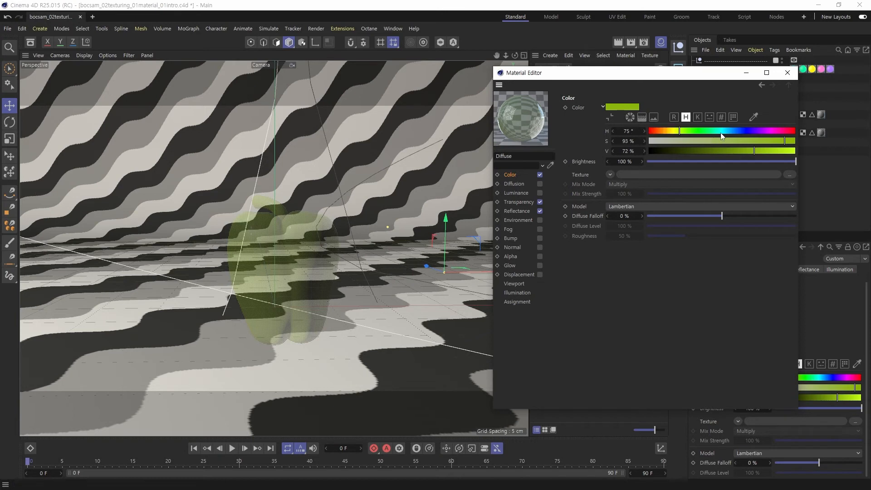
pyautogui.click(775, 131)
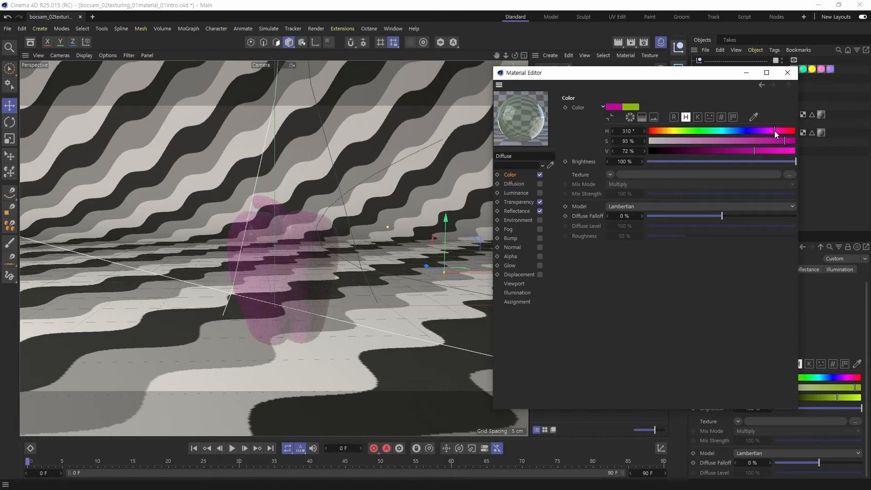
pyautogui.moveTo(775, 131); pyautogui.dragTo(720, 131)
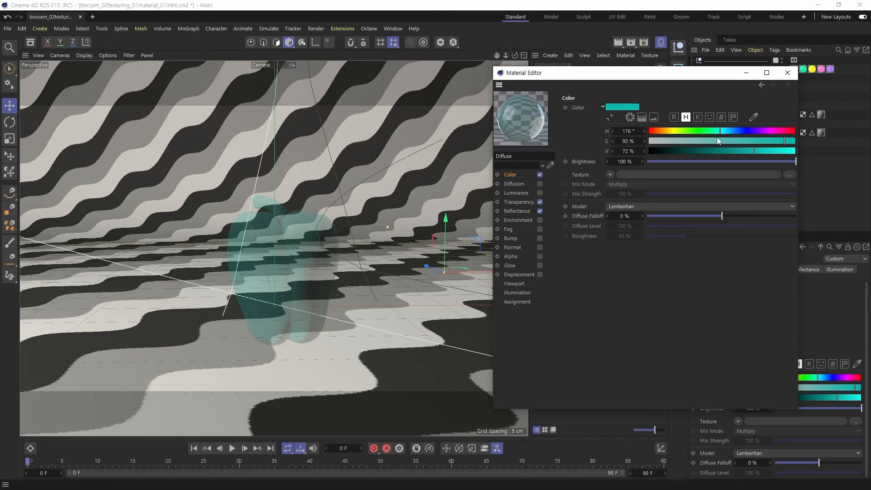
# Disable the Diffuse material's Color channel and return to its Transparency channel.
pyautogui.click(521, 202)
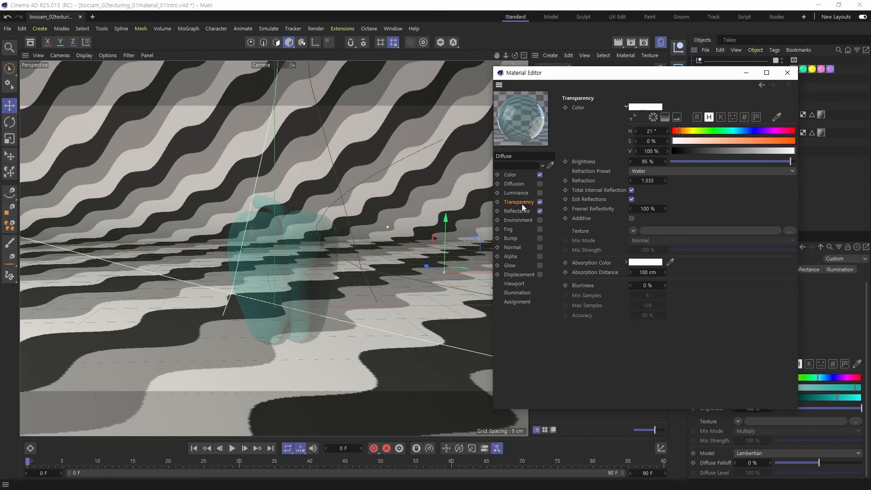
pyautogui.click(511, 175)
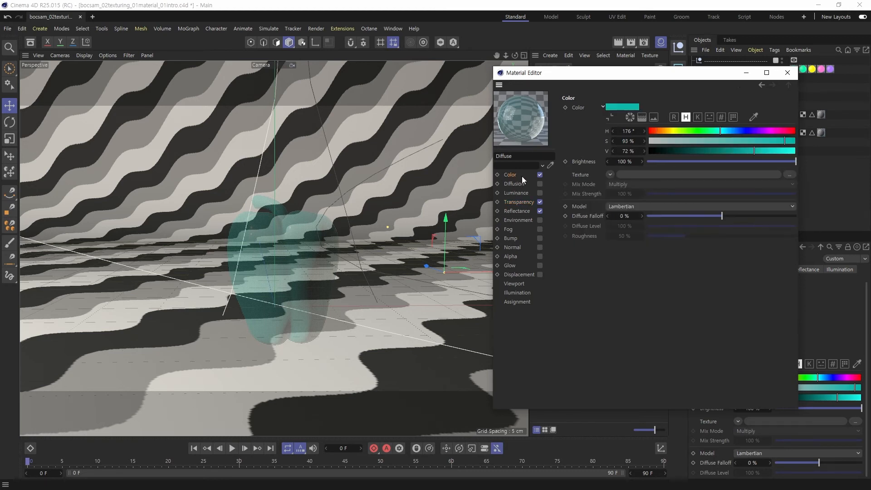
pyautogui.click(540, 175)
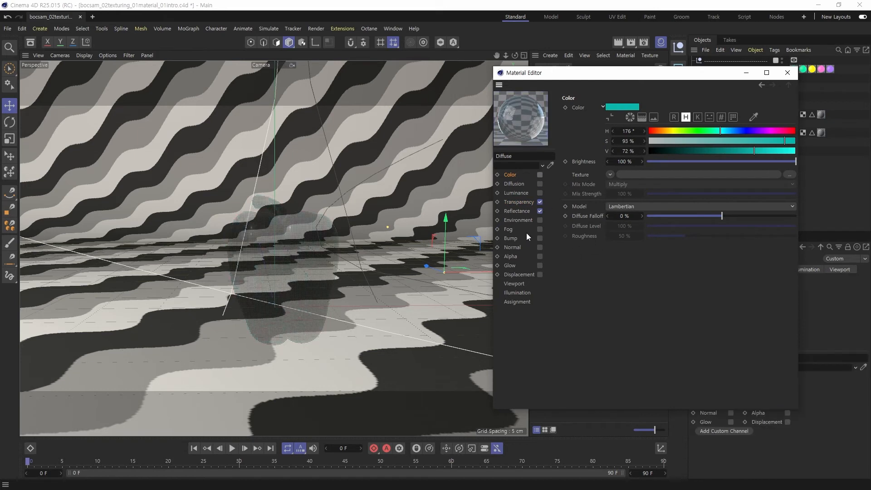
pyautogui.click(518, 202)
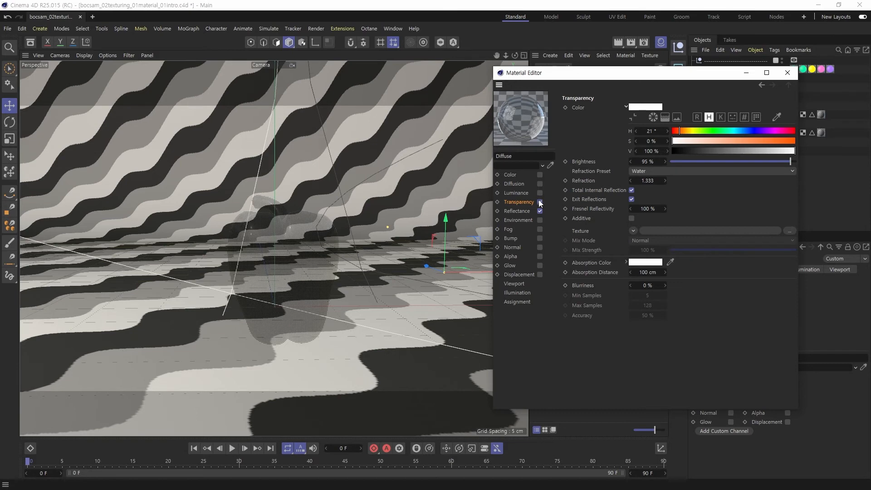
# Render the pepper to the Picture Viewer, compare the result with the previous render in the history, and close the viewer.
pyautogui.press('shift')
pyautogui.hotkey('shift', 'r')
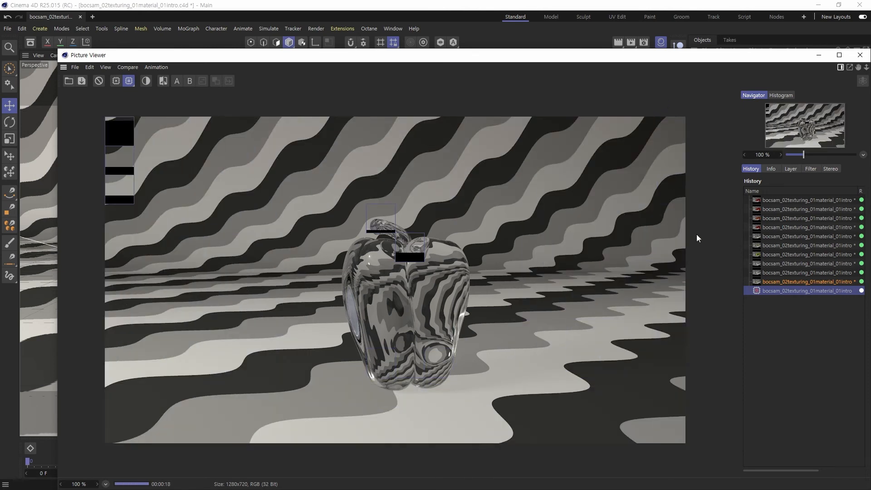
pyautogui.click(792, 281)
pyautogui.click(794, 290)
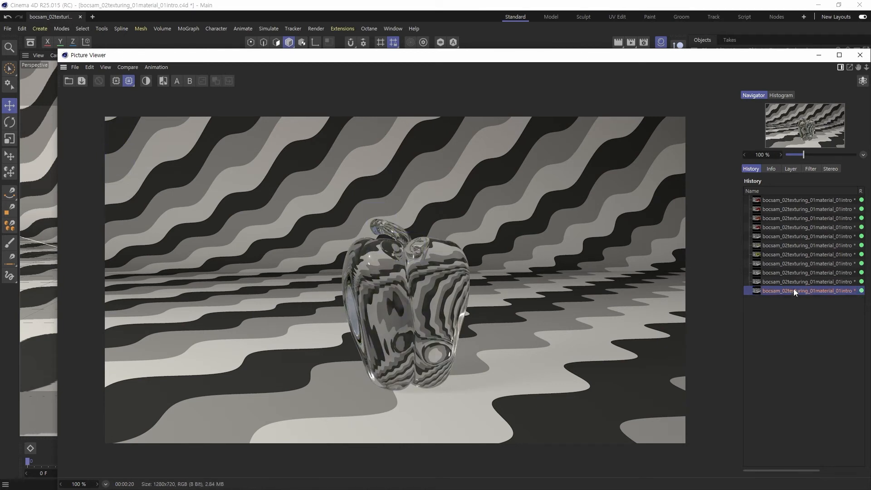
pyautogui.click(794, 283)
pyautogui.click(796, 291)
pyautogui.moveTo(781, 59); pyautogui.dragTo(771, 53)
pyautogui.click(850, 50)
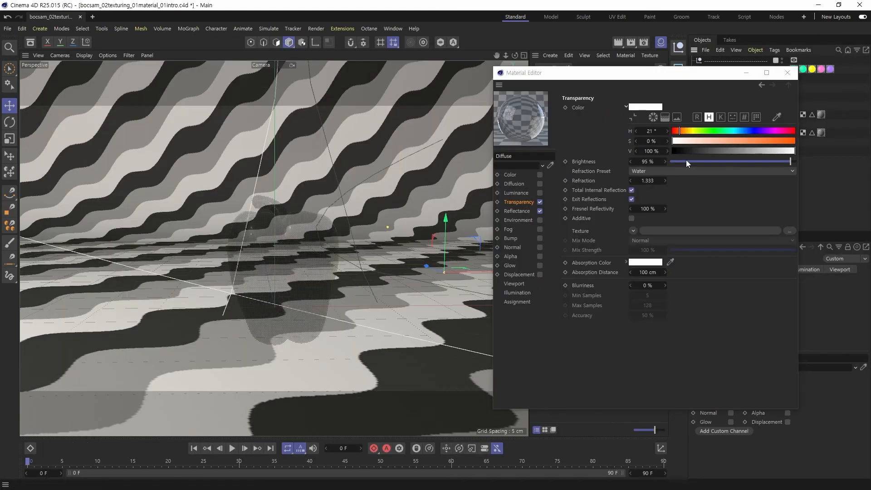
# Set the Transparency color to pure red (H 0°, S 100%, V 100%) and render the pepper to the Picture Viewer.
pyautogui.click(519, 202)
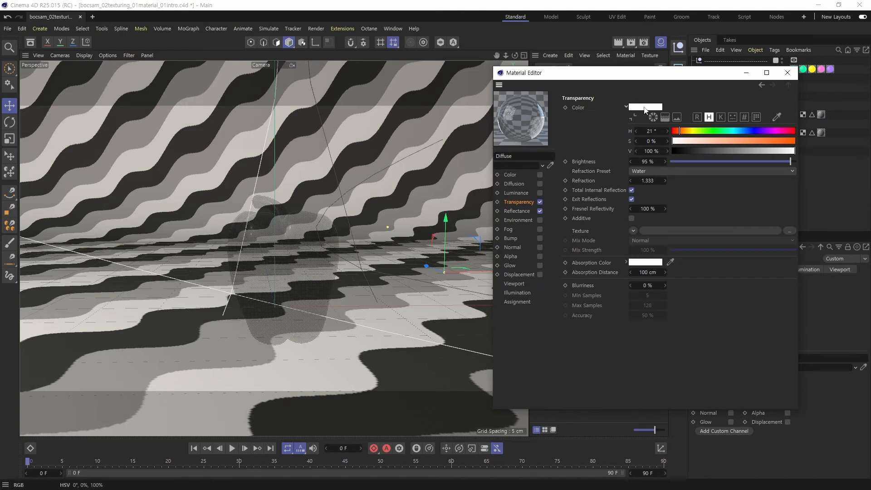
pyautogui.click(645, 107)
pyautogui.click(622, 155)
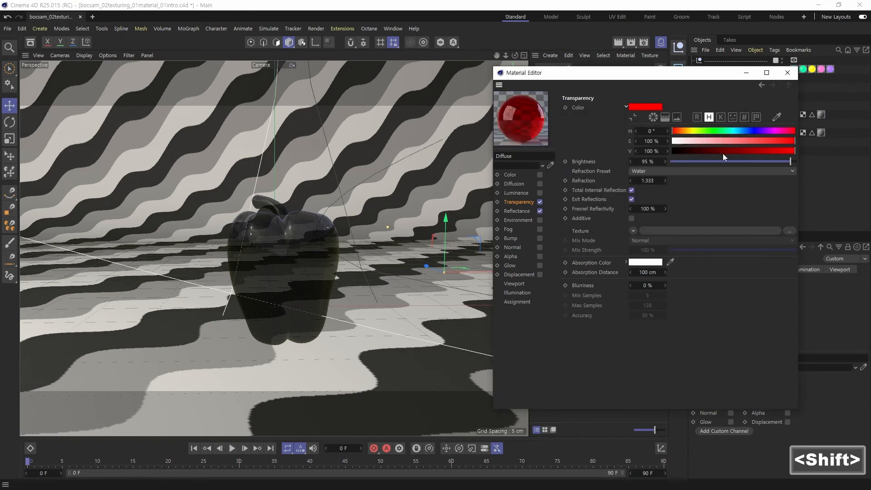
pyautogui.hotkey('shift', 'r')
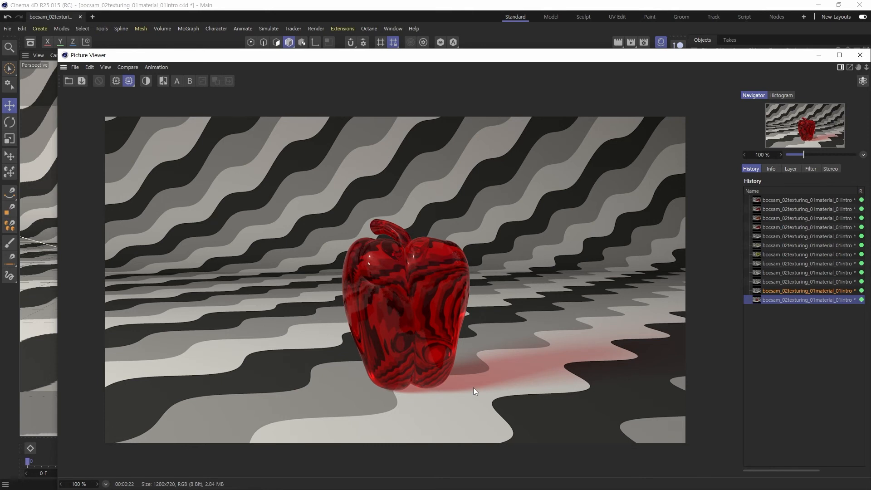
# Examine the red pepper render, tracing the pepper's outline with a temporary on-screen annotation, and close the Picture Viewer.
pyautogui.moveTo(678, 58); pyautogui.dragTo(666, 71)
pyautogui.click(662, 75)
pyautogui.click(472, 97)
pyautogui.moveTo(471, 101); pyautogui.dragTo(478, 61)
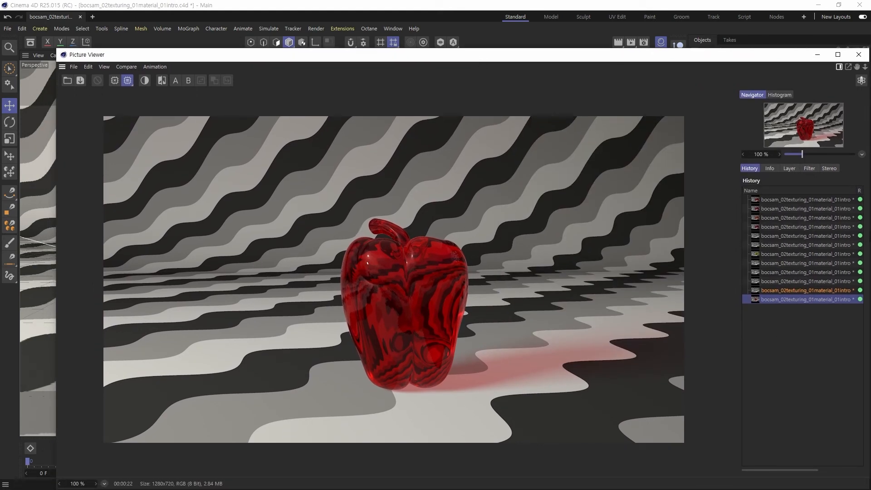
pyautogui.hotkey('ctrl', 'shift', '3')
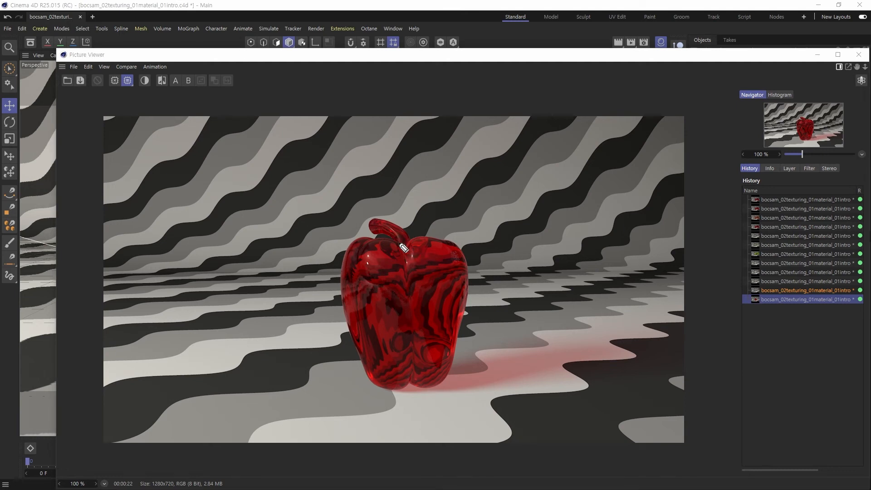
pyautogui.moveTo(402, 245)
pyautogui.mouseDown()
pyautogui.moveTo(370, 234)
pyautogui.moveTo(372, 219)
pyautogui.moveTo(409, 240)
pyautogui.moveTo(361, 252)
pyautogui.moveTo(356, 358)
pyautogui.moveTo(421, 387)
pyautogui.moveTo(465, 310)
pyautogui.moveTo(440, 237)
pyautogui.moveTo(411, 234)
pyautogui.moveTo(392, 245)
pyautogui.mouseUp()
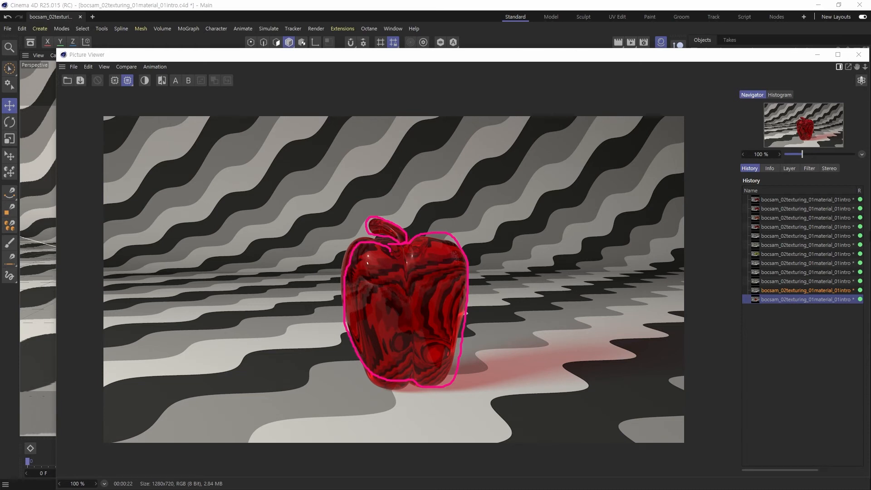
pyautogui.press('Escape')
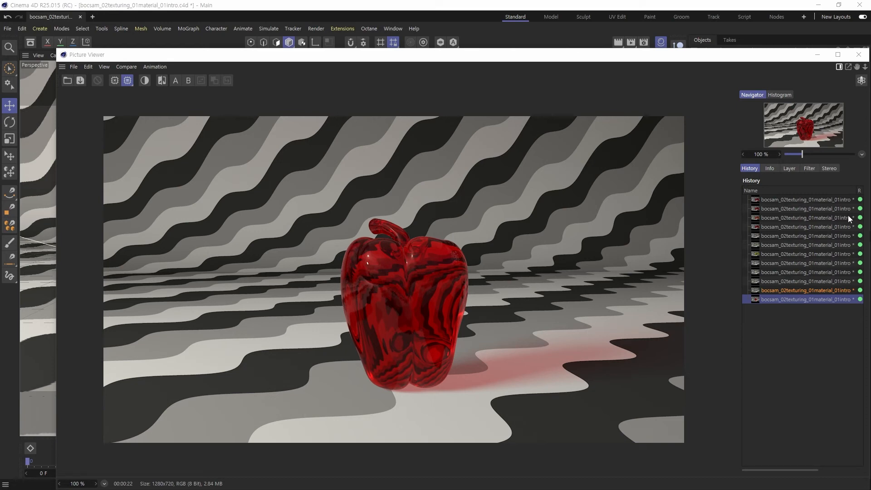
pyautogui.click(859, 54)
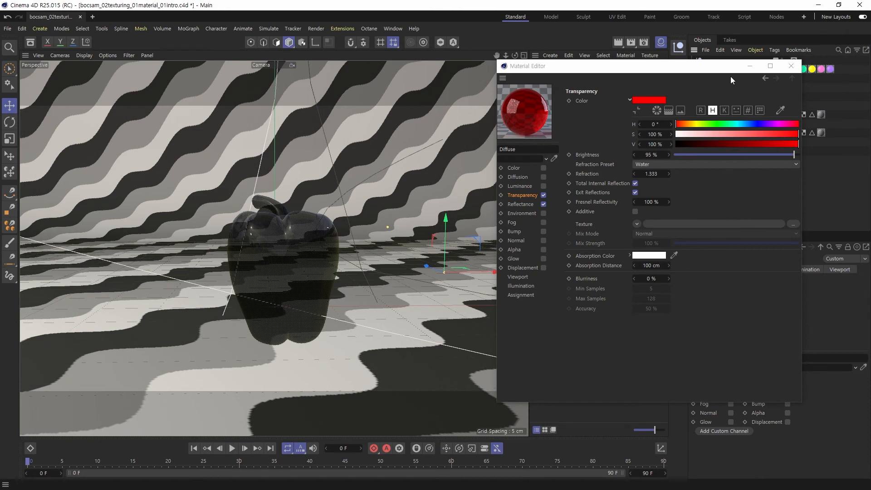
# Switch to the slide presentation and advance from the Transparent body slide to the Absorption slide.
pyautogui.moveTo(730, 79); pyautogui.dragTo(670, 89)
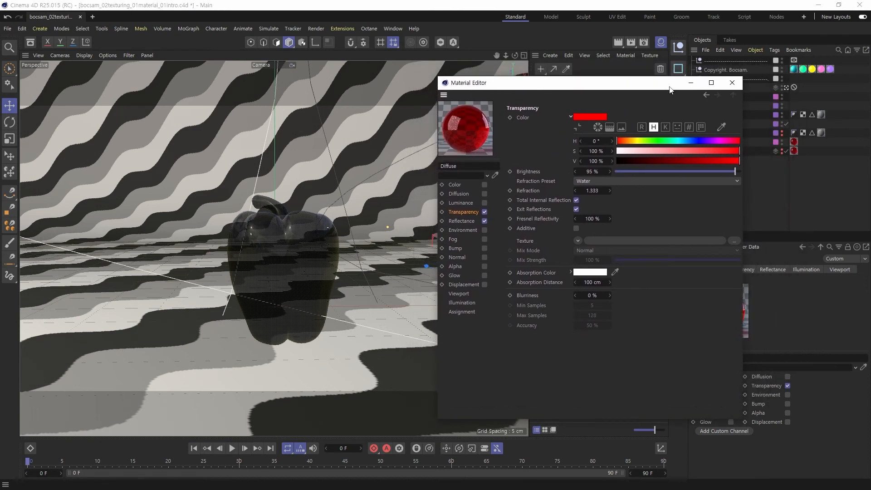
pyautogui.moveTo(670, 86); pyautogui.dragTo(601, 83)
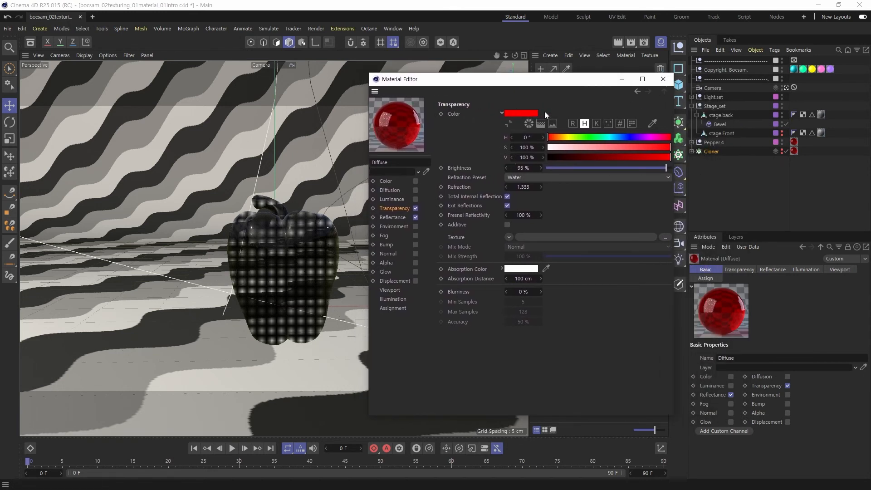
pyautogui.hotkey('ctrl', 'alt', 'Right')
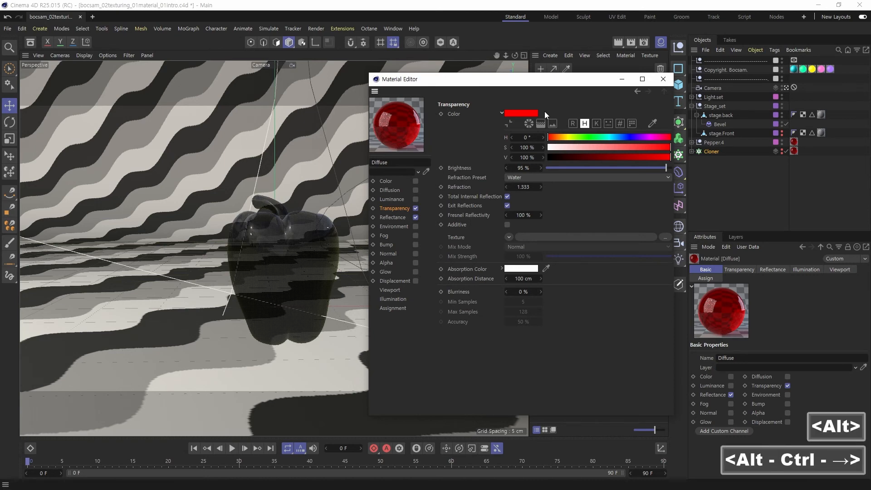
pyautogui.press('ctrl+super+Right')
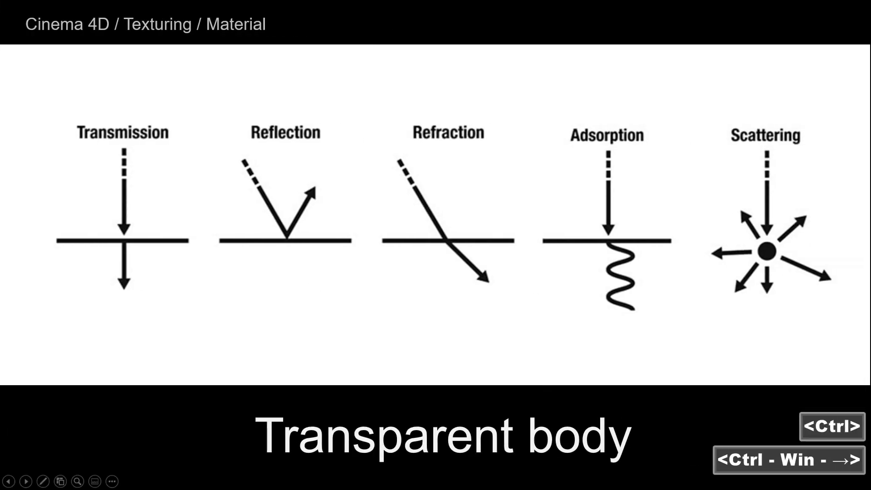
pyautogui.press('Right')
pyautogui.press('Right')
pyautogui.press('Right')
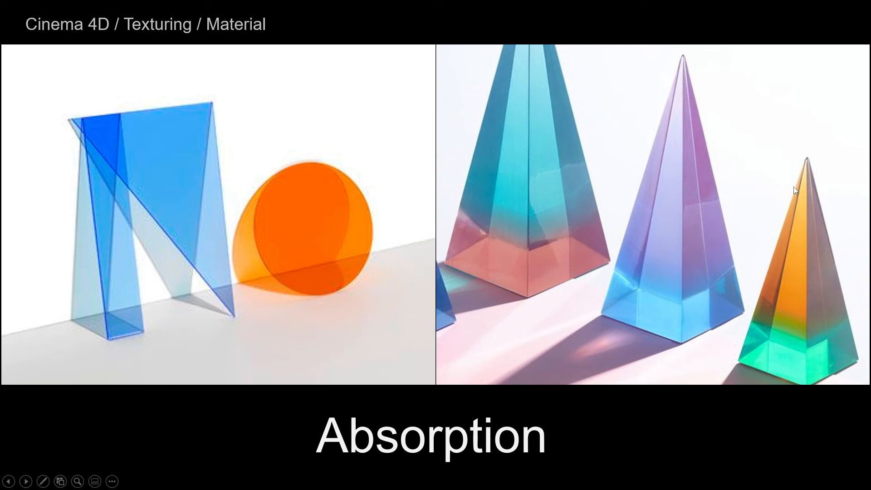
# Return to Cinema 4D and set the Diffuse material's Transparency color to white (RGB 255, 255, 255).
pyautogui.press('ctrl')
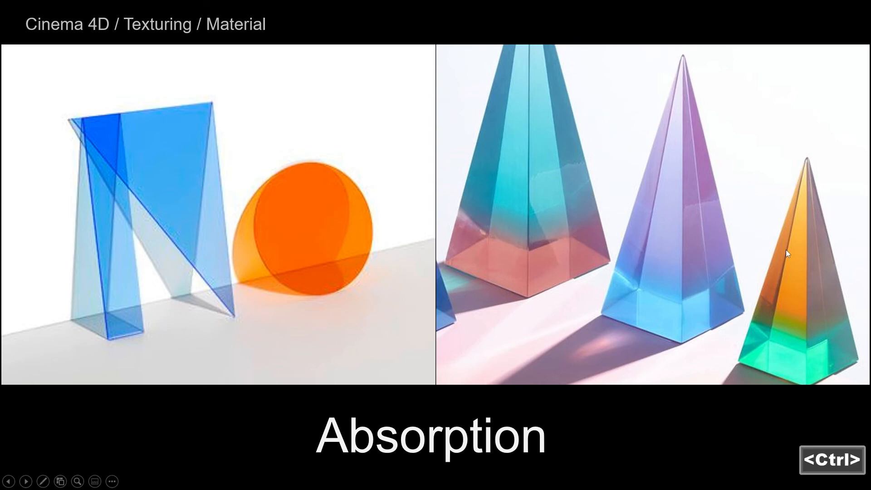
pyautogui.press('super')
pyautogui.press('super+ctrl')
pyautogui.press('super+ctrl+Left')
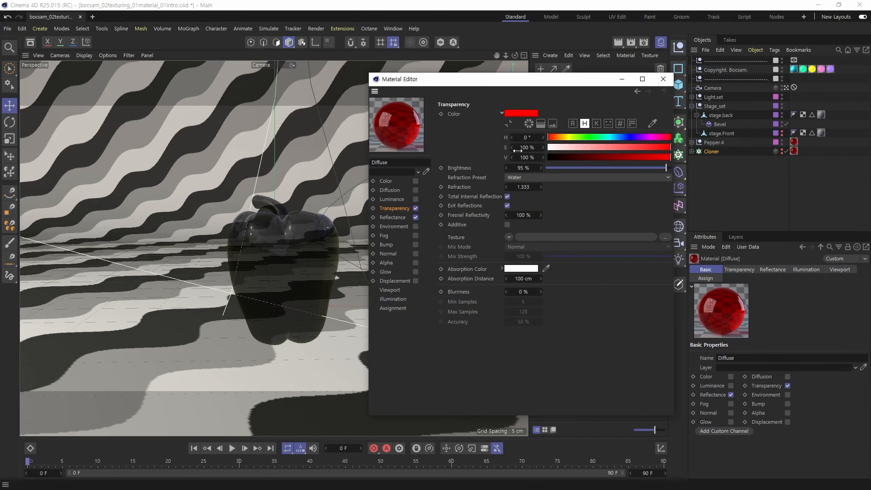
pyautogui.click(522, 113)
pyautogui.moveTo(480, 164); pyautogui.dragTo(423, 154)
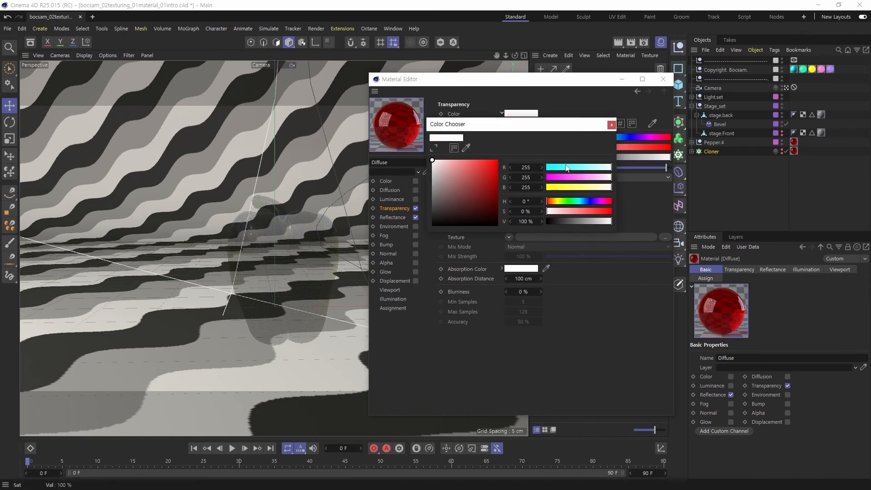
pyautogui.click(612, 125)
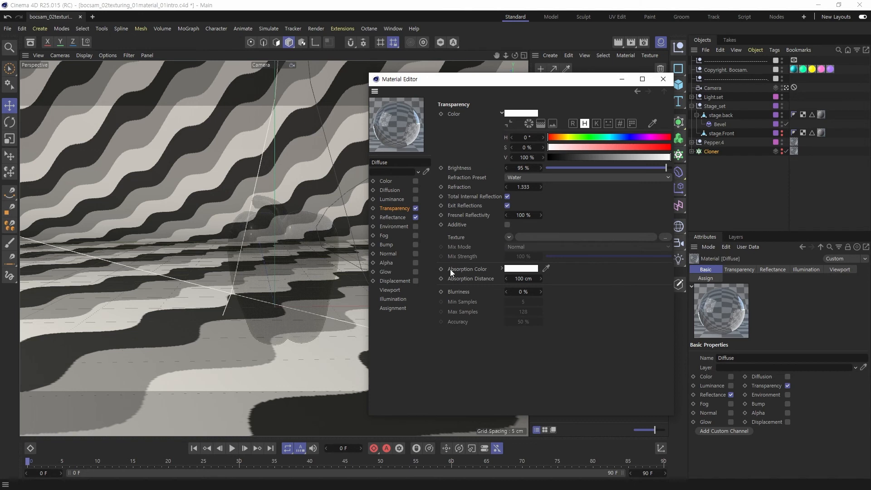
# Set the Absorption Color to pure red (RGB 255, 0, 0), render the pepper to the Picture Viewer, and close the viewer.
pyautogui.click(515, 271)
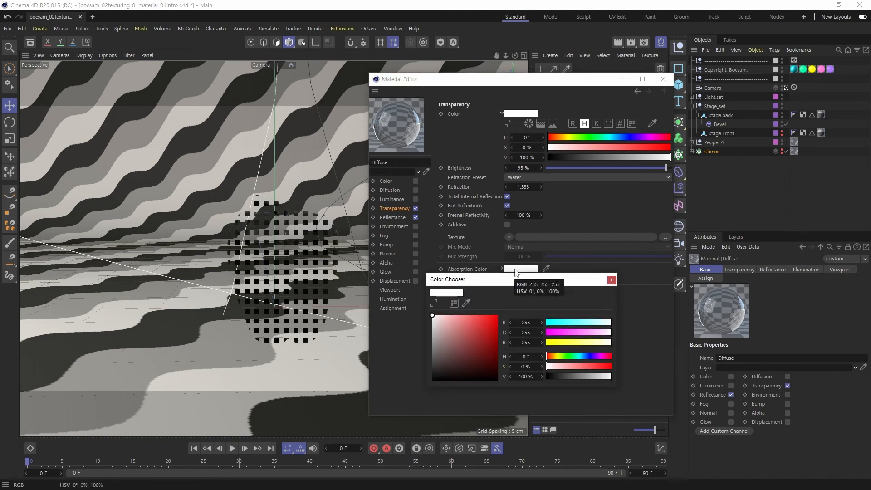
pyautogui.moveTo(481, 327); pyautogui.dragTo(499, 314)
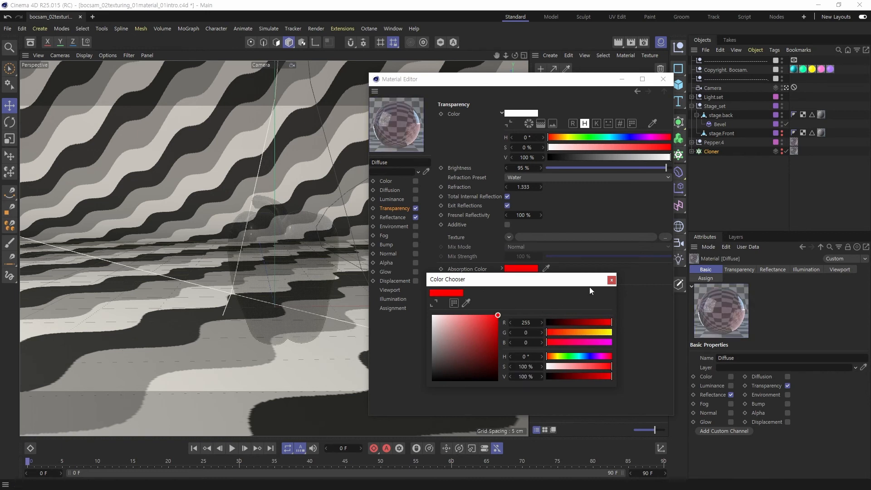
pyautogui.click(612, 281)
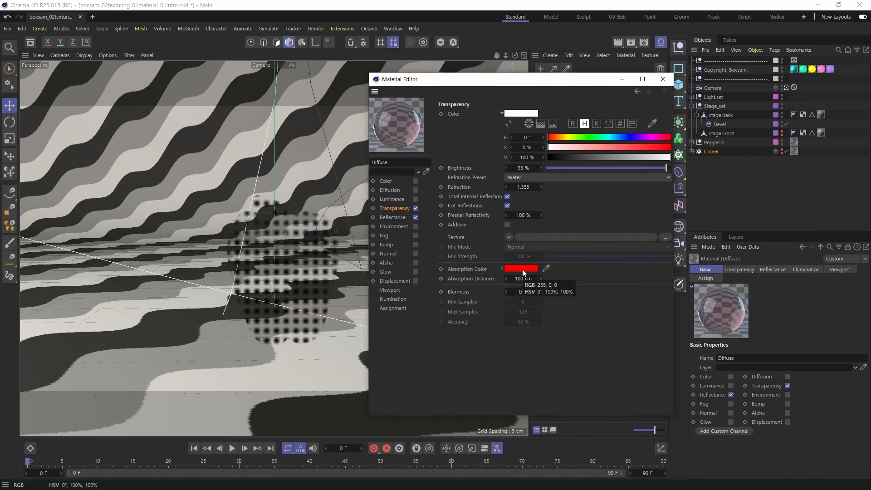
pyautogui.hotkey('shift', 'r')
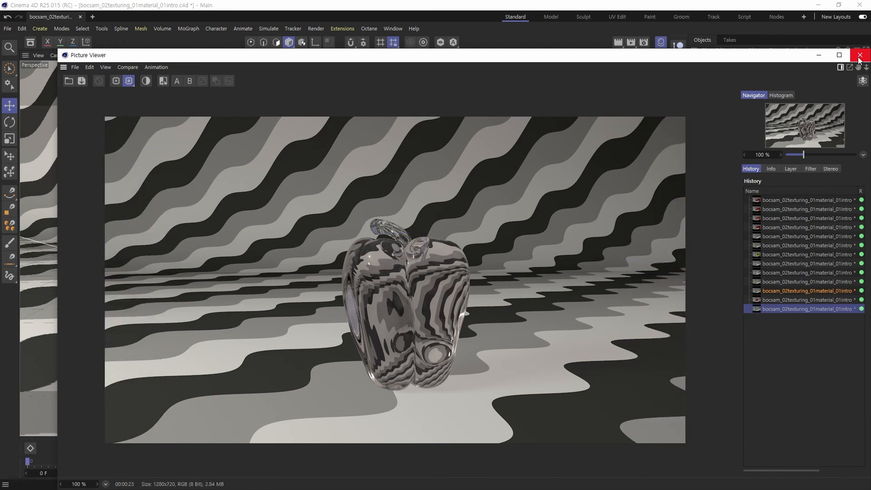
pyautogui.click(859, 56)
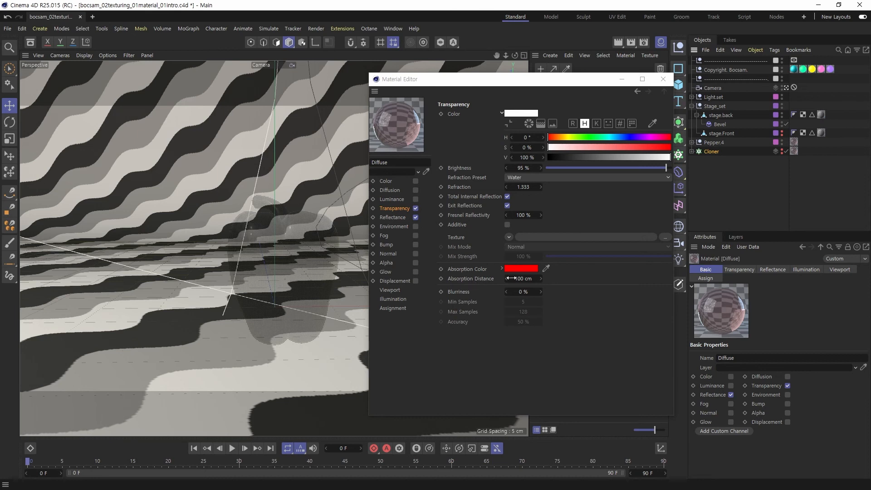
# Select the pepper and check its dimensions in the Model layout before returning to the Standard layout.
pyautogui.doubleClick(525, 279)
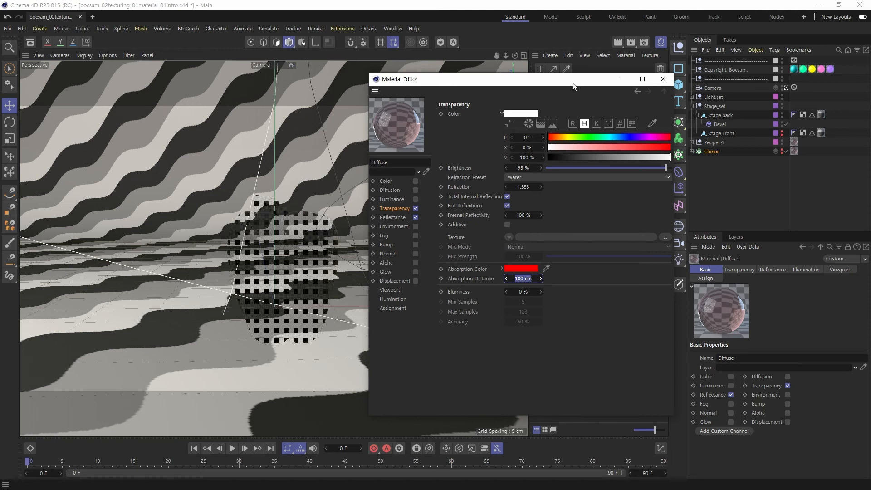
pyautogui.moveTo(573, 86)
pyautogui.mouseDown()
pyautogui.moveTo(622, 91)
pyautogui.moveTo(585, 89)
pyautogui.moveTo(551, 67)
pyautogui.moveTo(559, 79)
pyautogui.mouseUp()
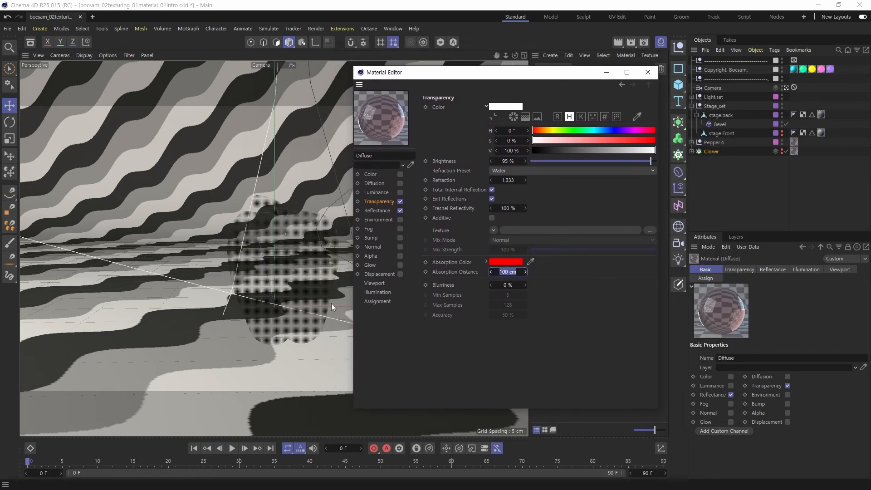
pyautogui.click(293, 302)
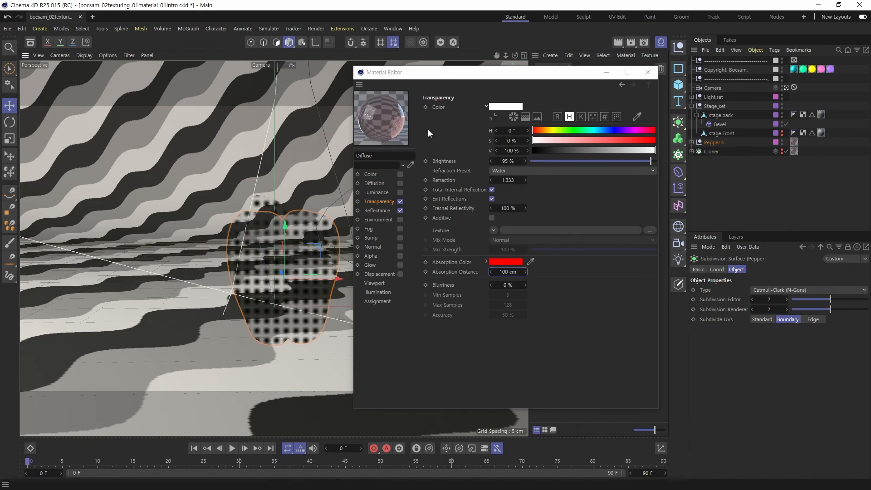
pyautogui.click(552, 19)
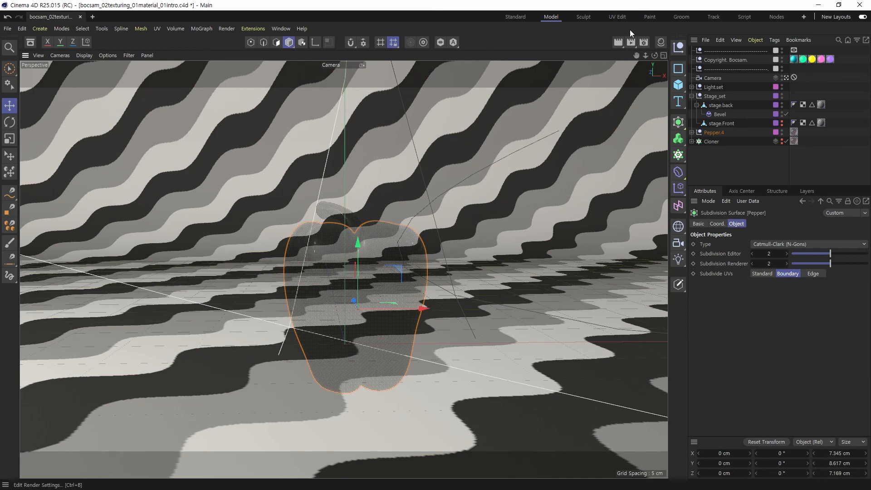
pyautogui.click(516, 16)
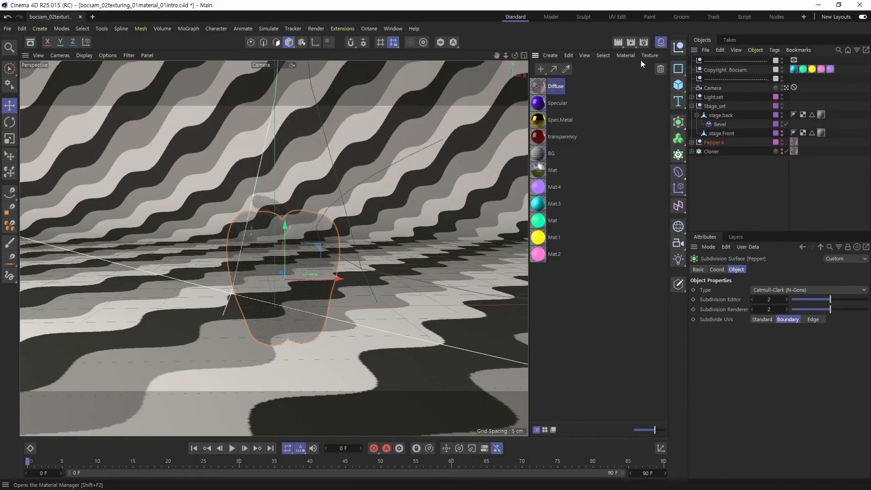
# Inspect the Absorption Color and Distance settings of the transparency material and close its Material Editor.
pyautogui.doubleClick(539, 137)
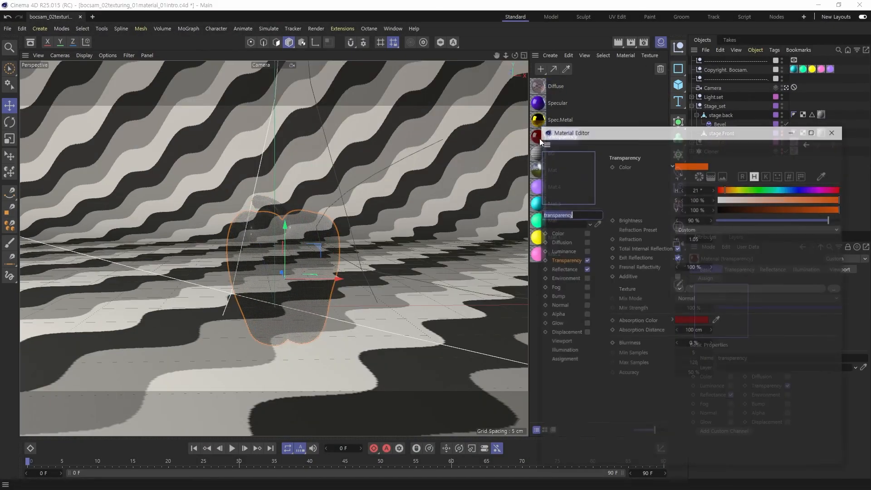
pyautogui.moveTo(610, 133); pyautogui.dragTo(510, 98)
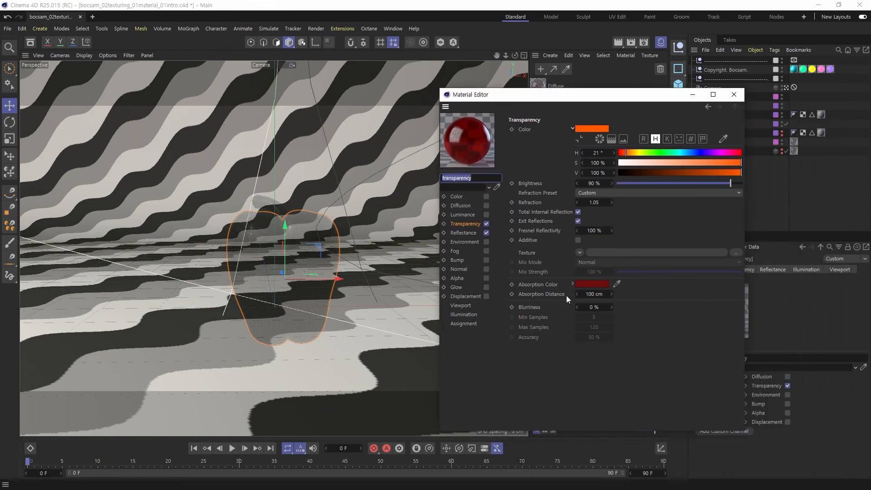
pyautogui.click(734, 94)
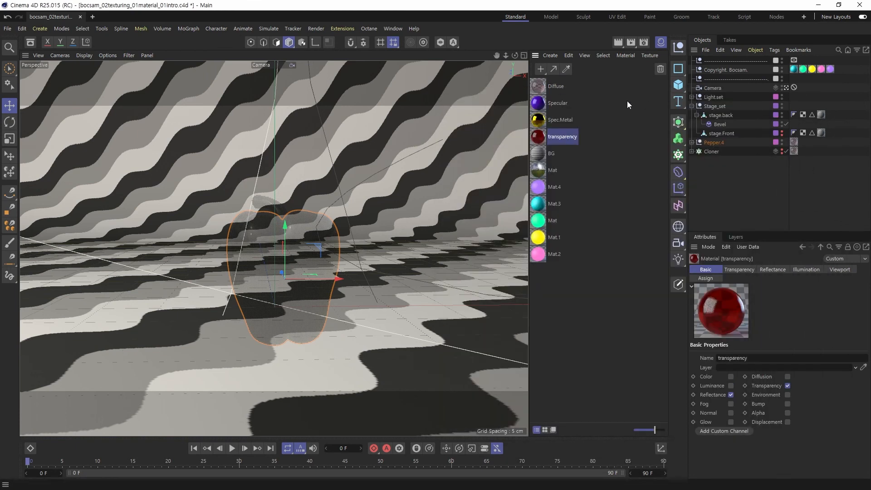
# Set the Diffuse material's Absorption Distance to 3 cm, render the pepper to the Picture Viewer, and close the viewer.
pyautogui.doubleClick(538, 87)
pyautogui.moveTo(608, 83); pyautogui.dragTo(517, 81)
pyautogui.click(595, 280)
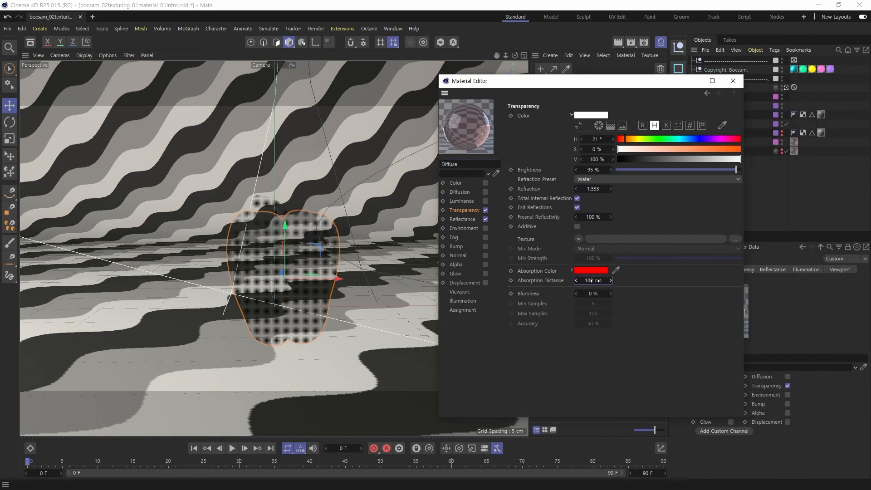
pyautogui.write('3')
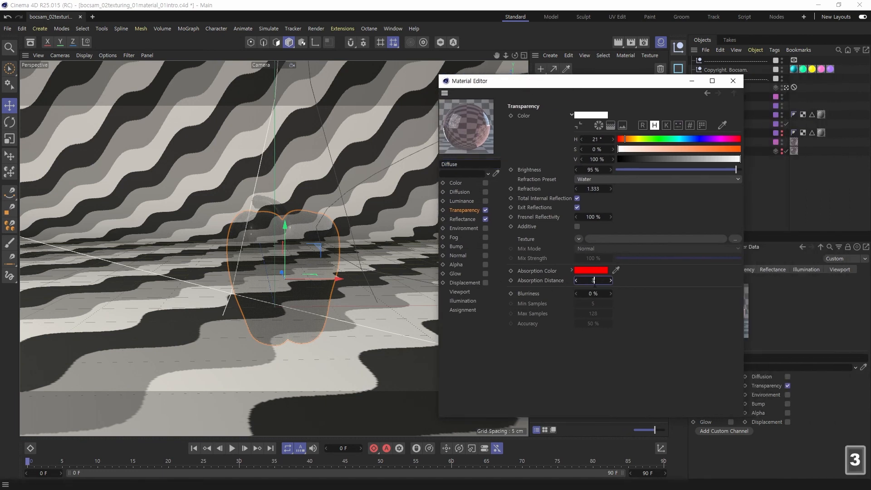
pyautogui.press('Return')
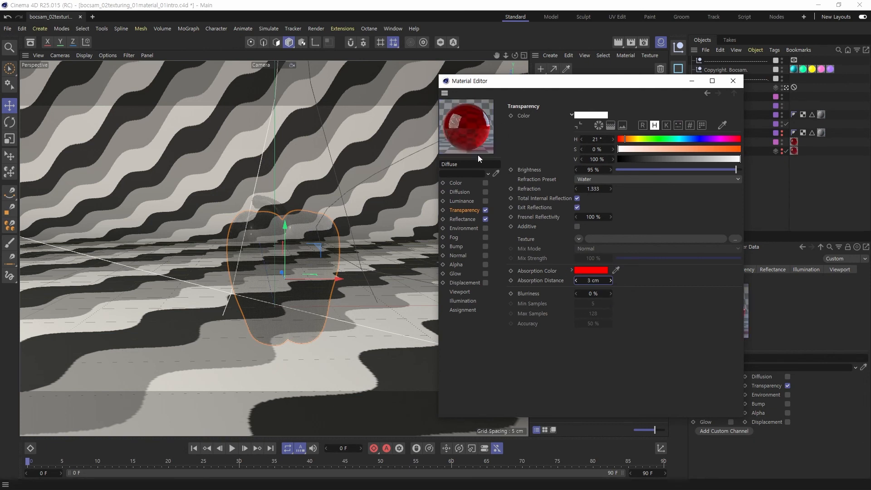
pyautogui.press('shift')
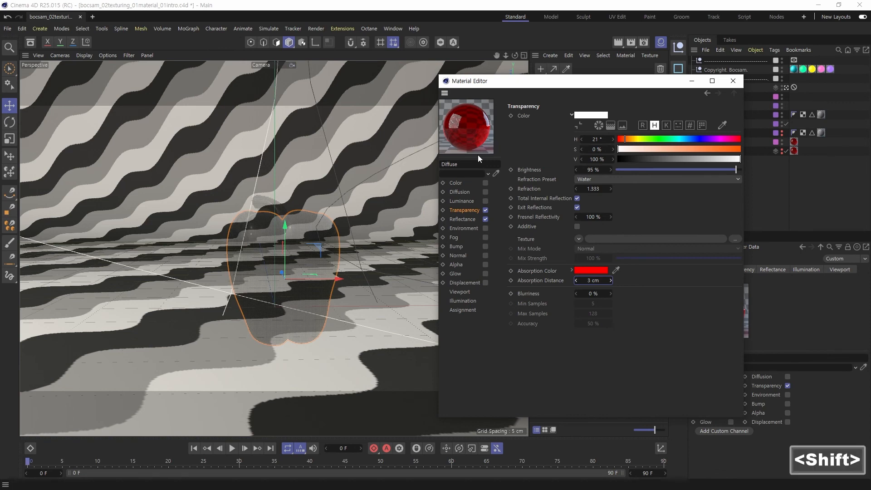
pyautogui.hotkey('shift', 'r')
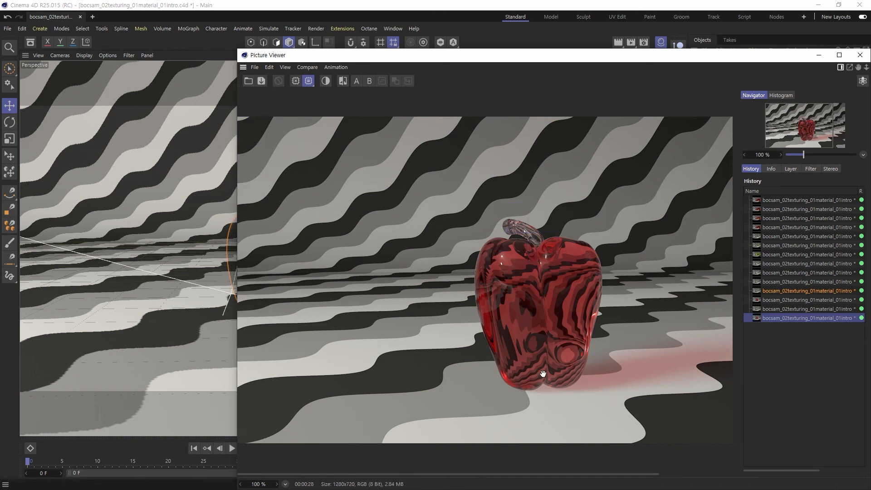
pyautogui.click(860, 55)
# Set the Diffuse material's Absorption Distance to 1.5 cm and render the pepper to the Picture Viewer.
pyautogui.click(596, 281)
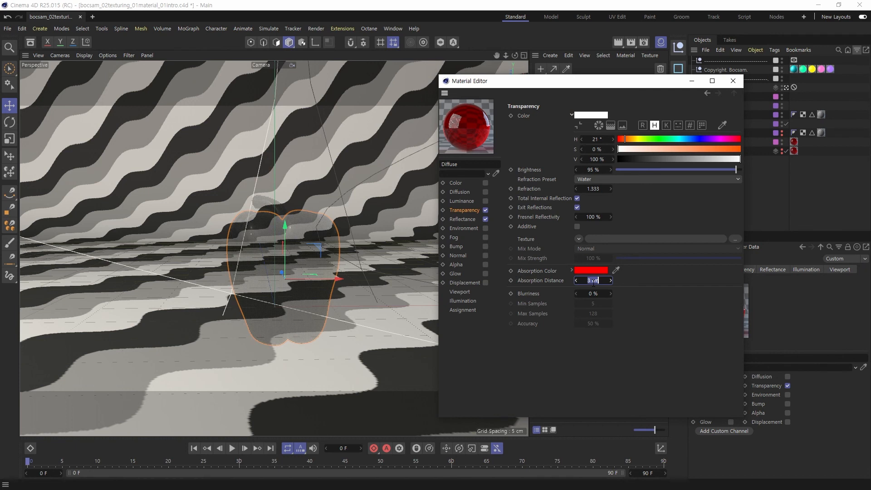
pyautogui.write('1,')
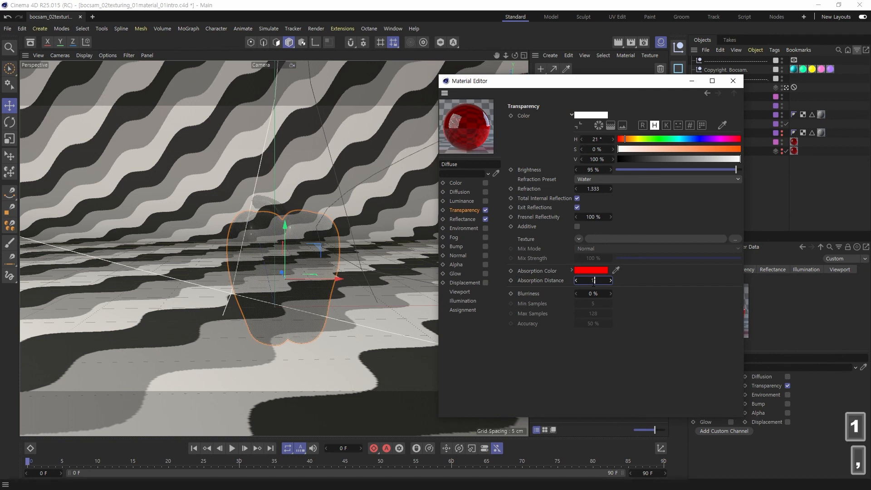
pyautogui.press('BackSpace')
pyautogui.write('.5')
pyautogui.press('Return')
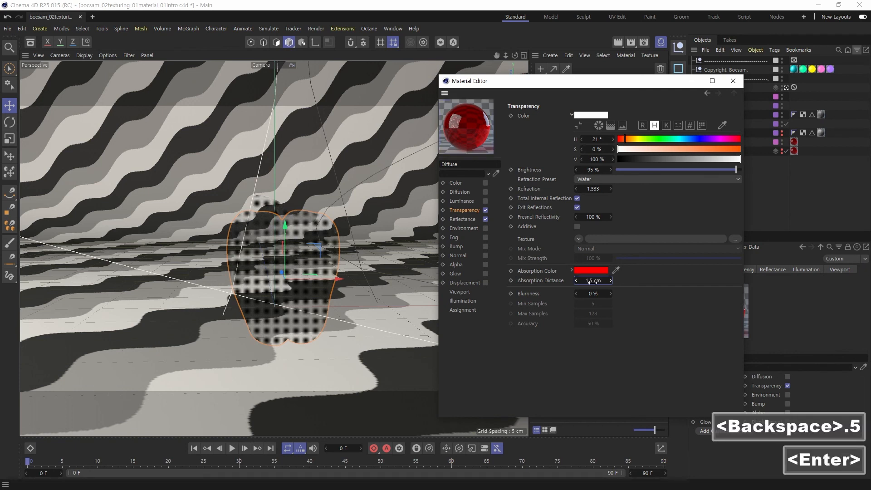
pyautogui.press('shift')
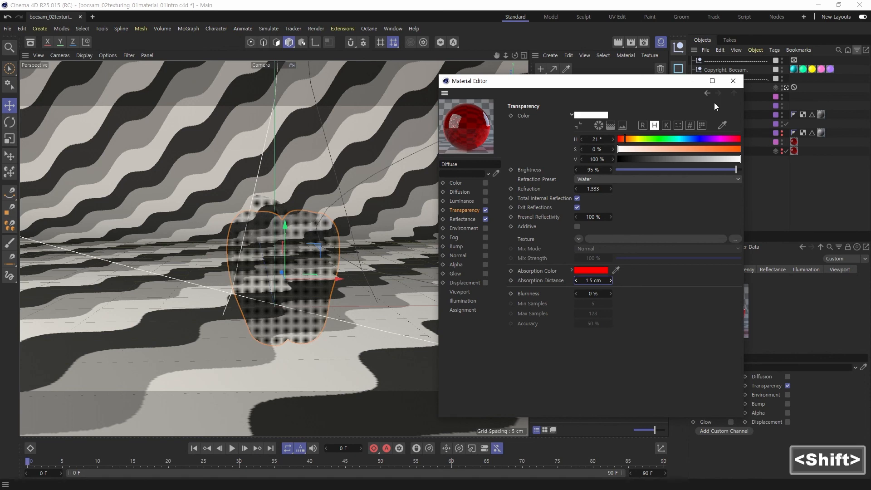
pyautogui.hotkey('shift', 'r')
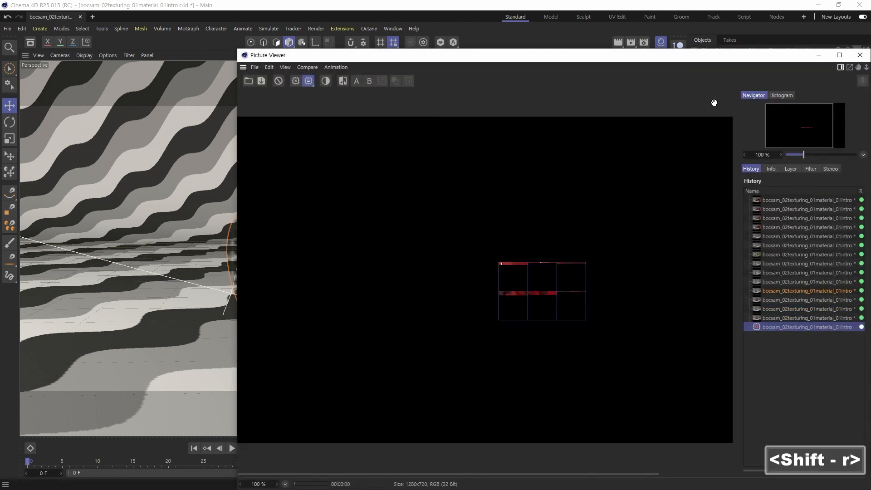
# Arrange the Picture Viewer and Material Editor so the pepper render can be examined beside the Diffuse material's Transparency settings.
pyautogui.moveTo(685, 59); pyautogui.dragTo(613, 44)
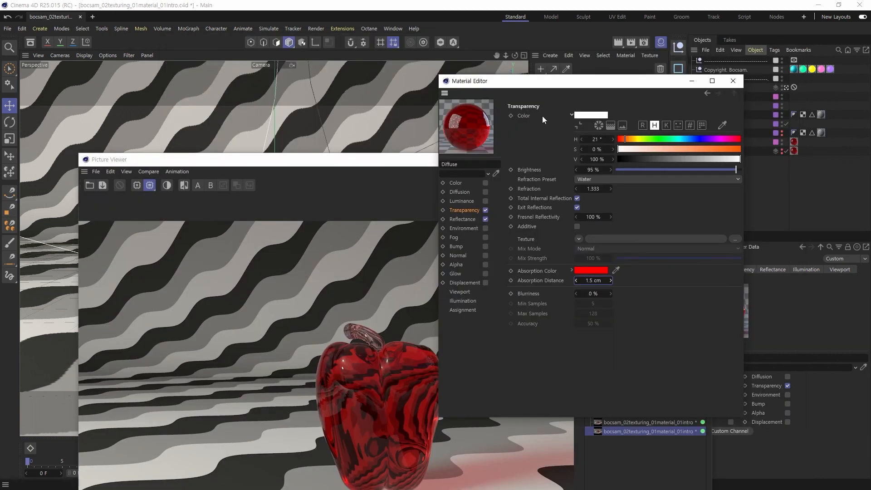
pyautogui.moveTo(599, 119)
pyautogui.moveTo(359, 165); pyautogui.dragTo(311, 99)
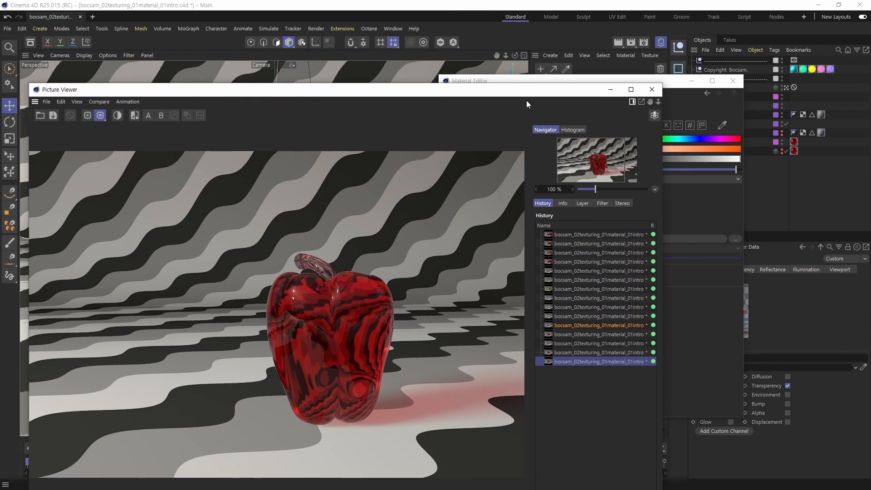
pyautogui.click(562, 82)
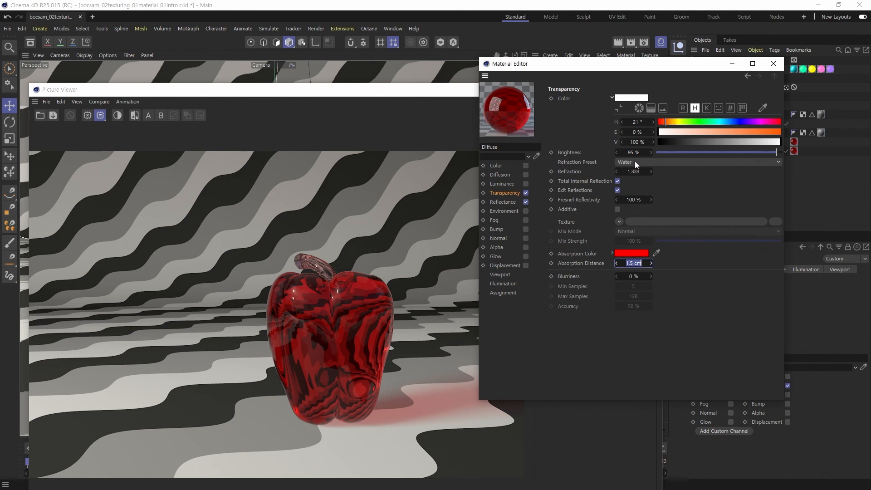
# Show the Layer Fresnel settings of the Default Specular layer in the Diffuse material's Reflectance channel.
pyautogui.click(502, 202)
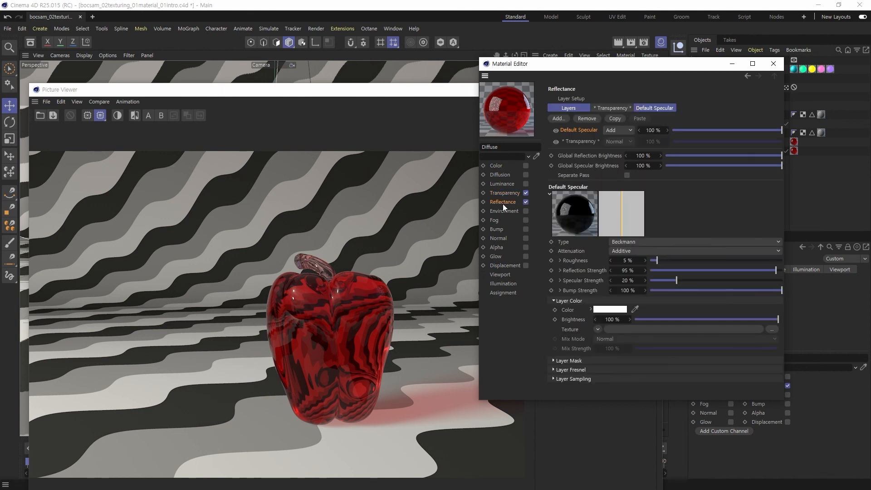
pyautogui.click(567, 370)
pyautogui.moveTo(779, 328); pyautogui.dragTo(784, 368)
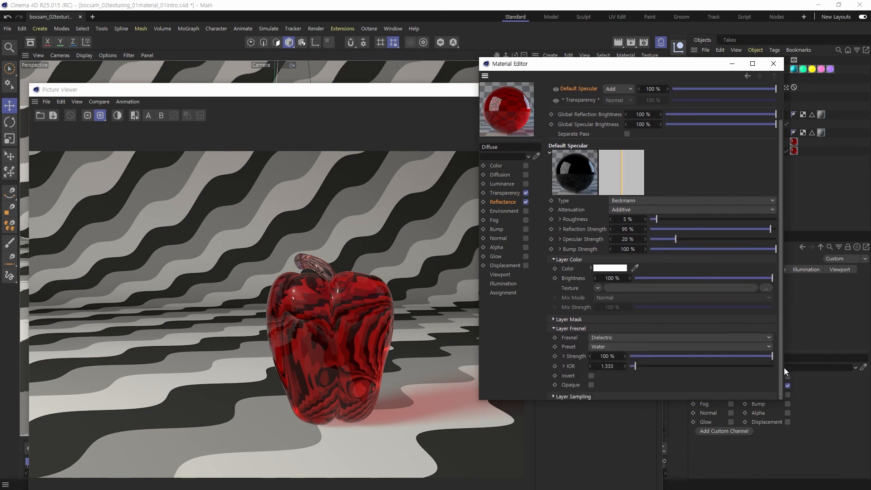